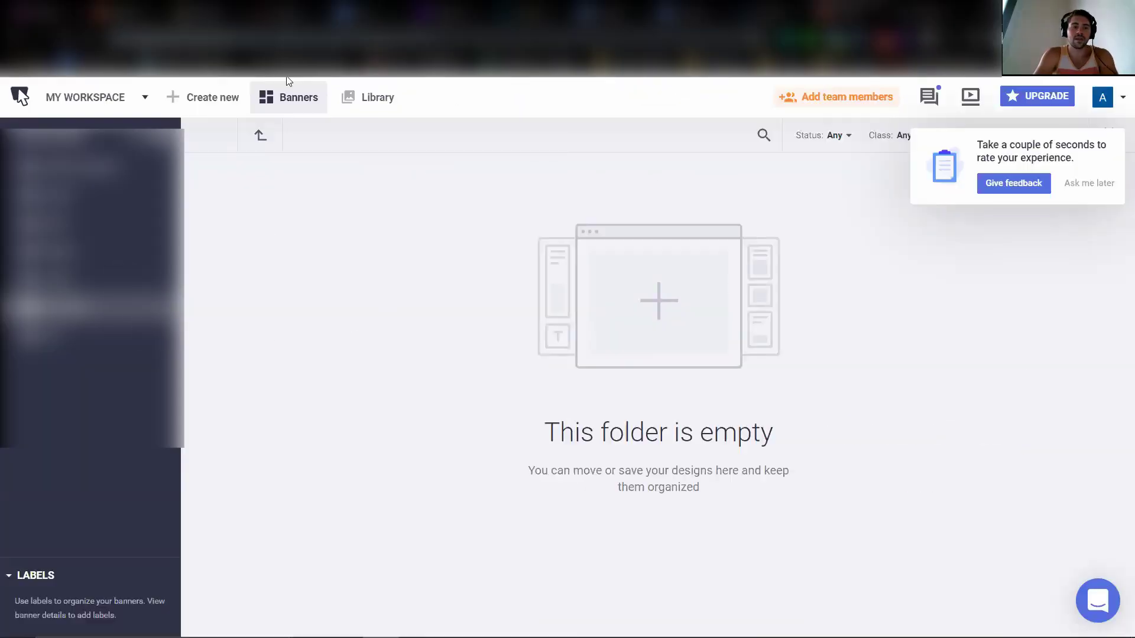
# - Start a banner set with Medium Rectangle 300x250, Large Rectangle 336x280 and Leaderboard 728x90, dropping Small Square
pyautogui.click(208, 100)
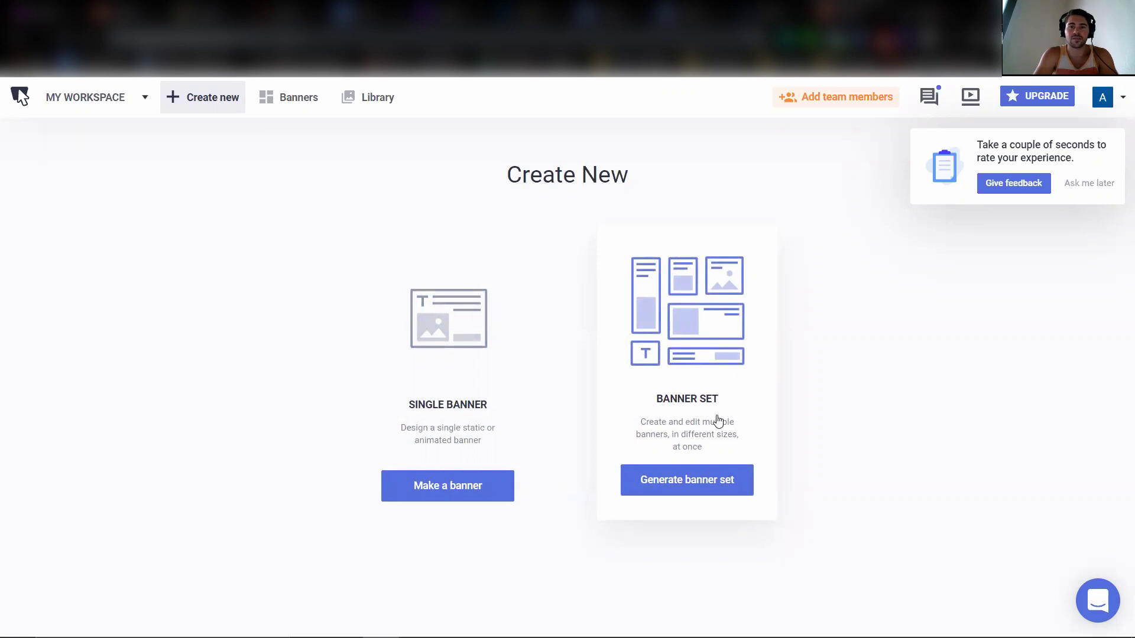
pyautogui.click(695, 475)
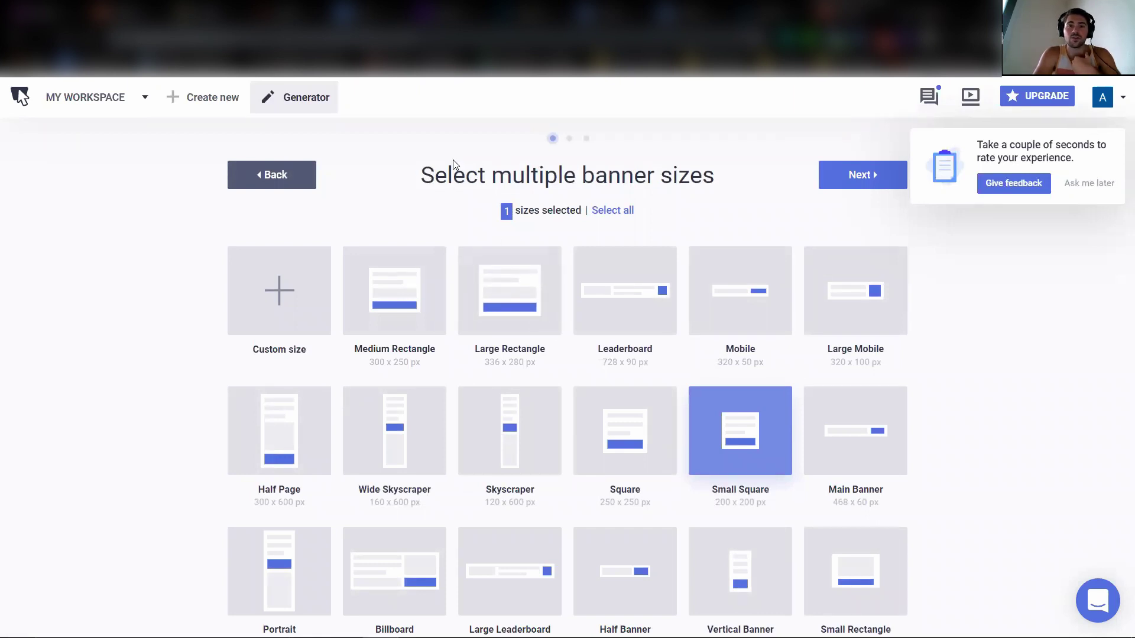
pyautogui.click(397, 262)
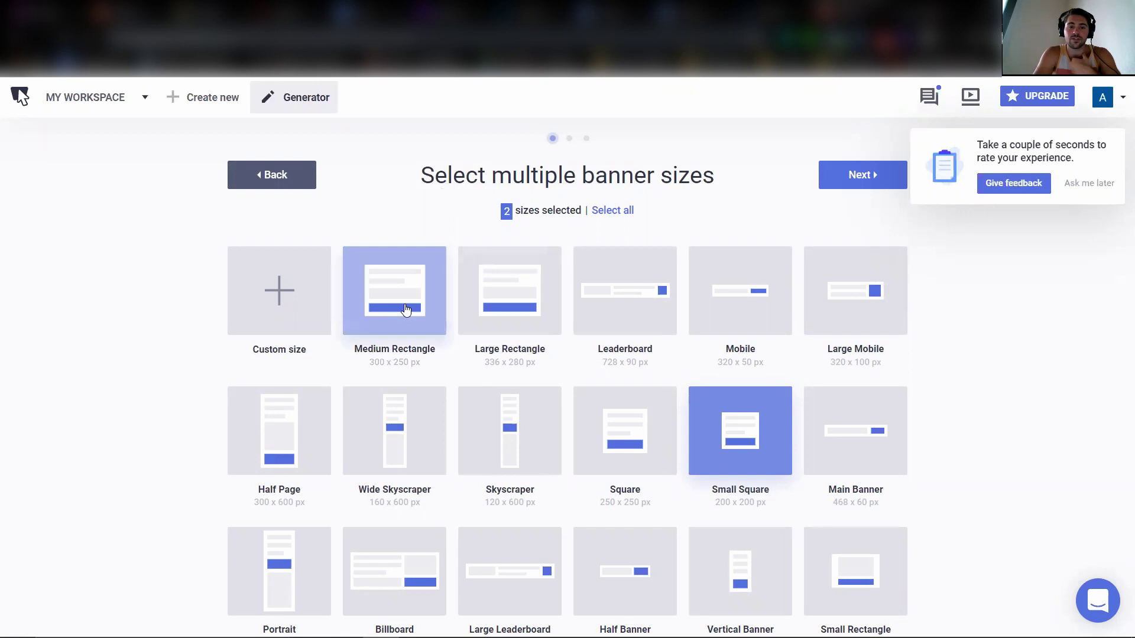
pyautogui.click(638, 297)
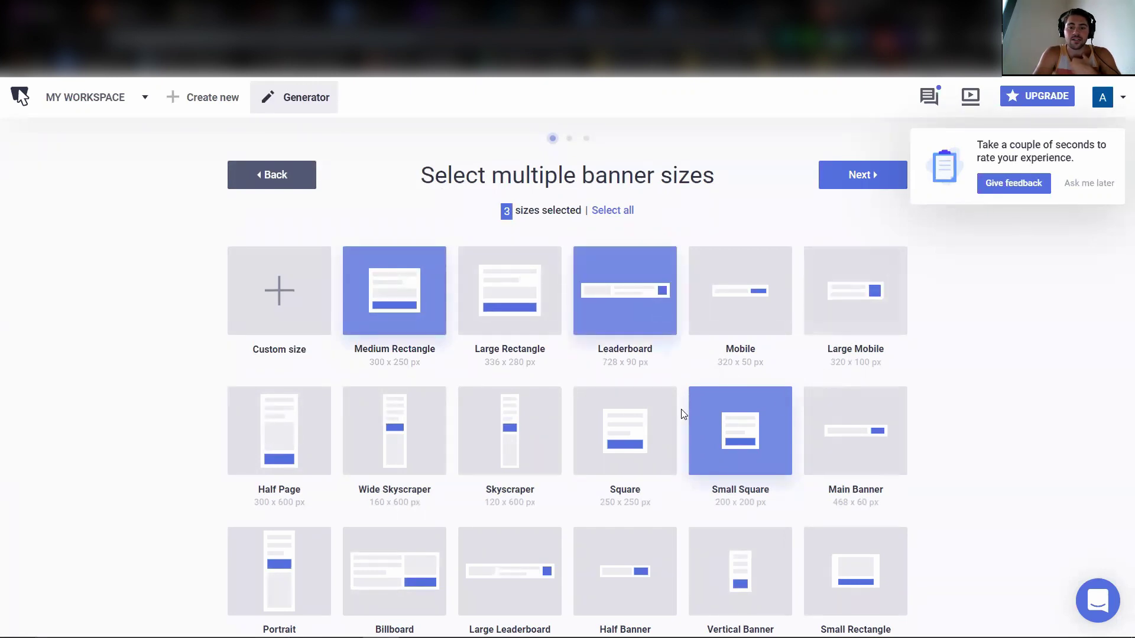
pyautogui.click(716, 409)
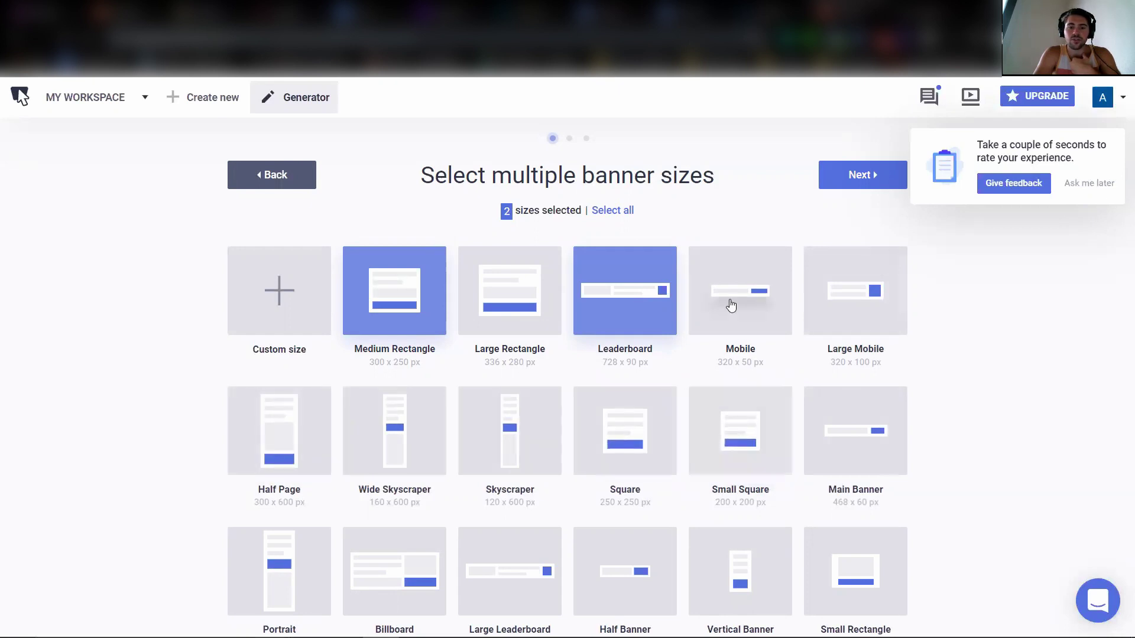
pyautogui.click(504, 295)
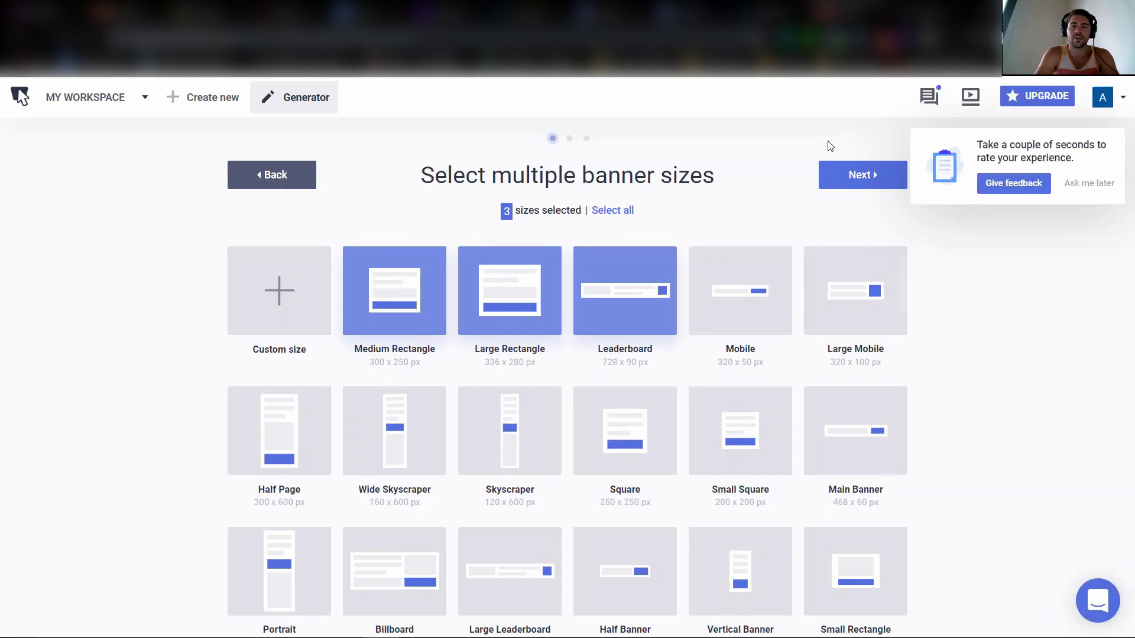
pyautogui.scroll(-5, 742, 269)
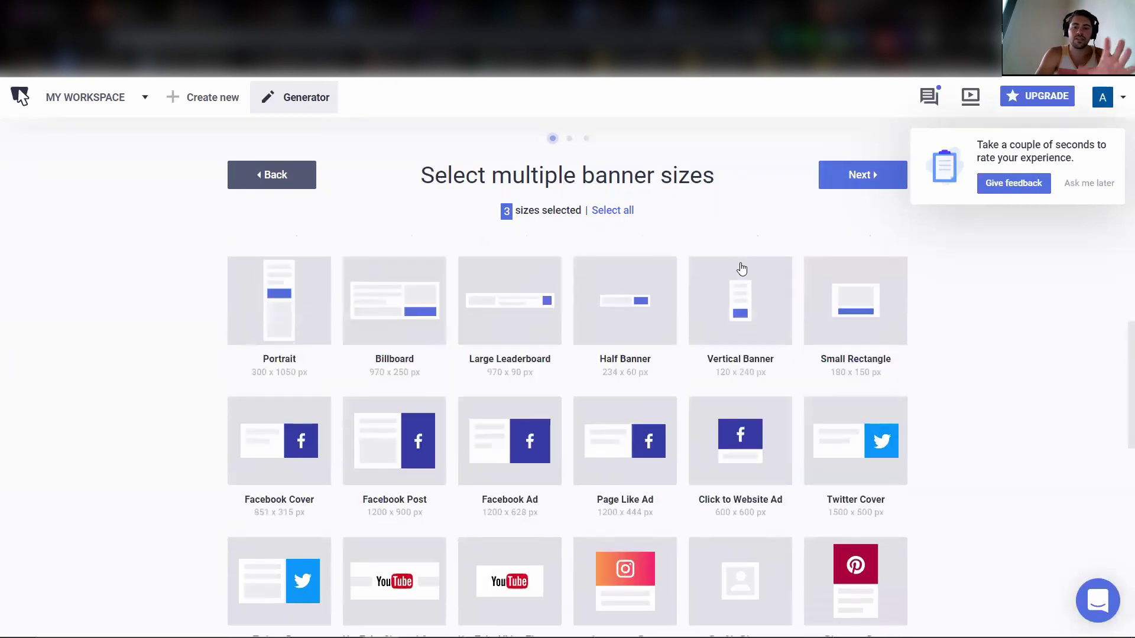
pyautogui.scroll(-2, 742, 269)
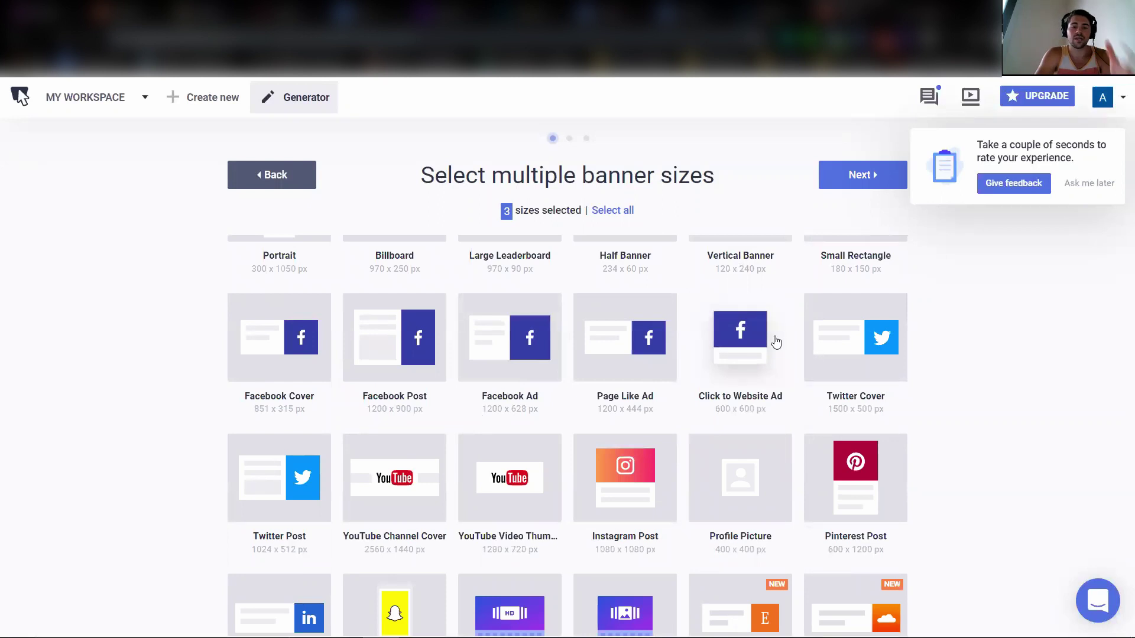
pyautogui.scroll(7, 775, 338)
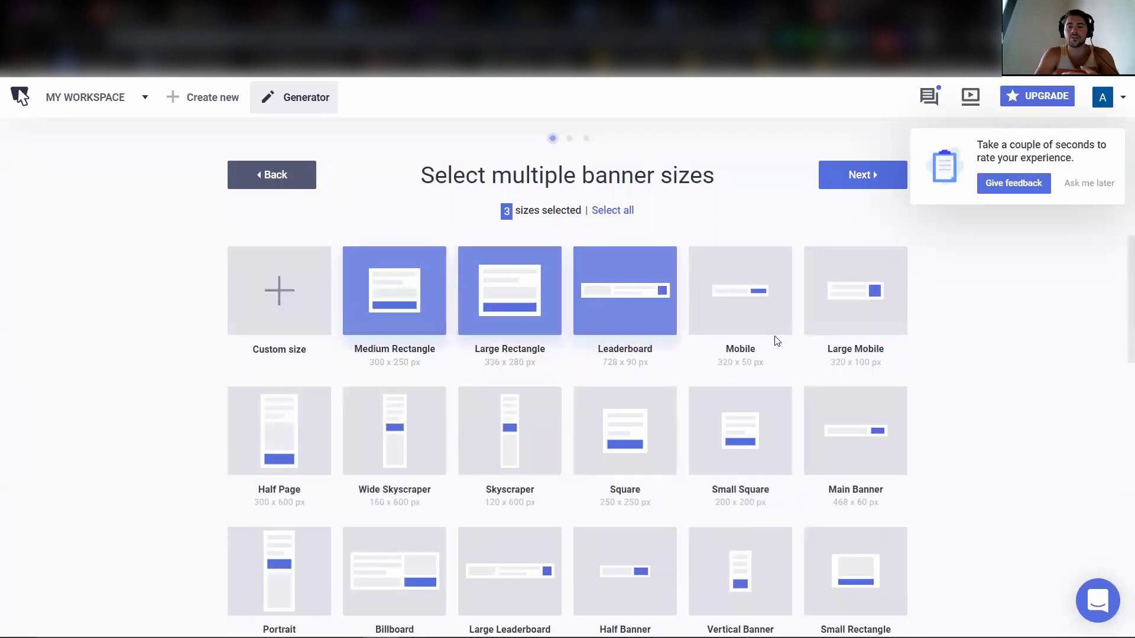
# - Generate the three banners from the tech gear template in the Static templates list
pyautogui.click(869, 176)
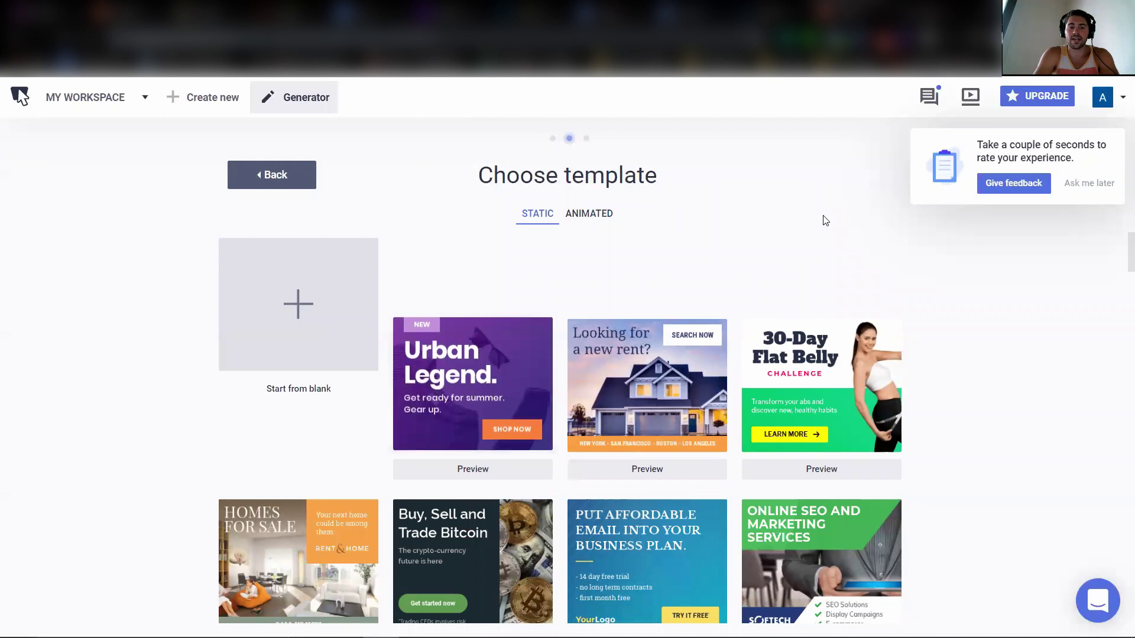
pyautogui.scroll(-2, 1015, 352)
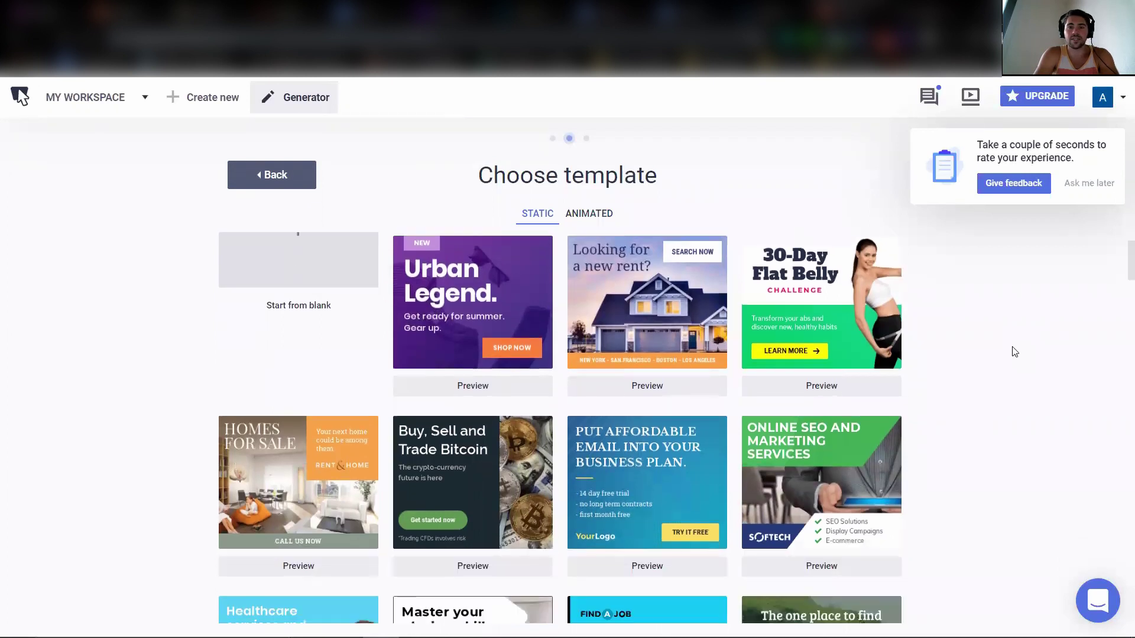
pyautogui.scroll(-1, 1048, 380)
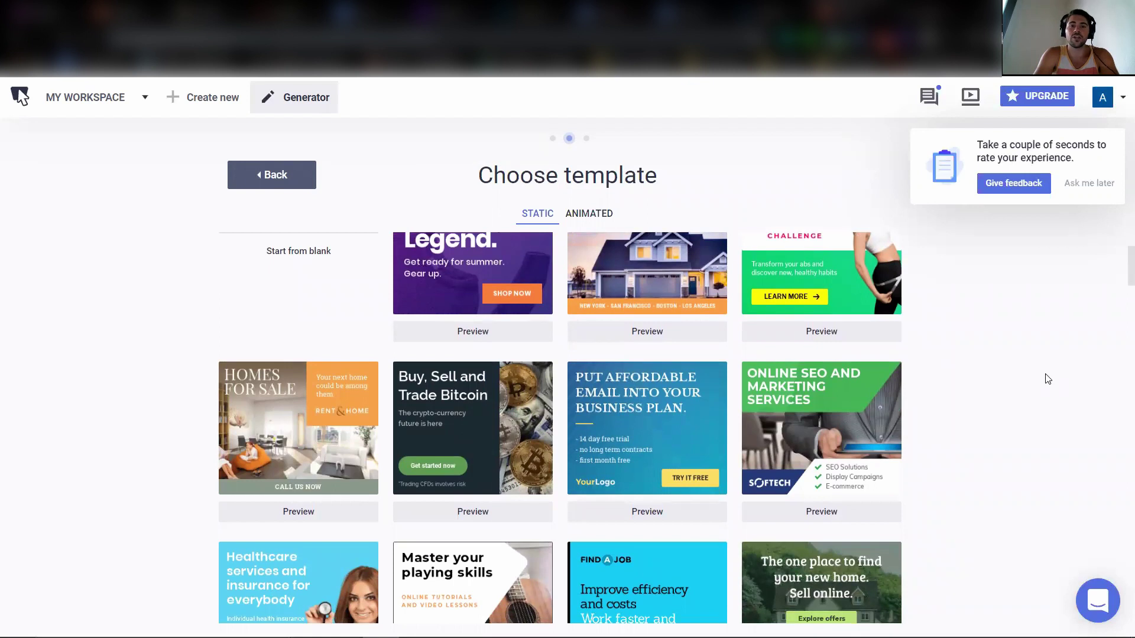
pyautogui.scroll(-4, 987, 420)
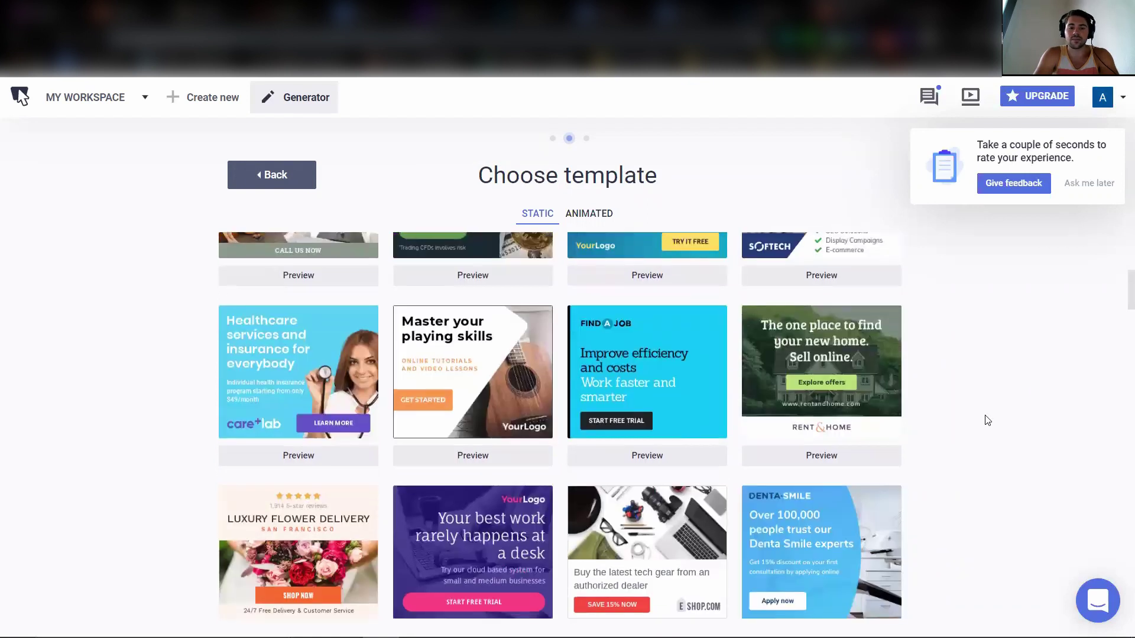
pyautogui.scroll(-3, 986, 420)
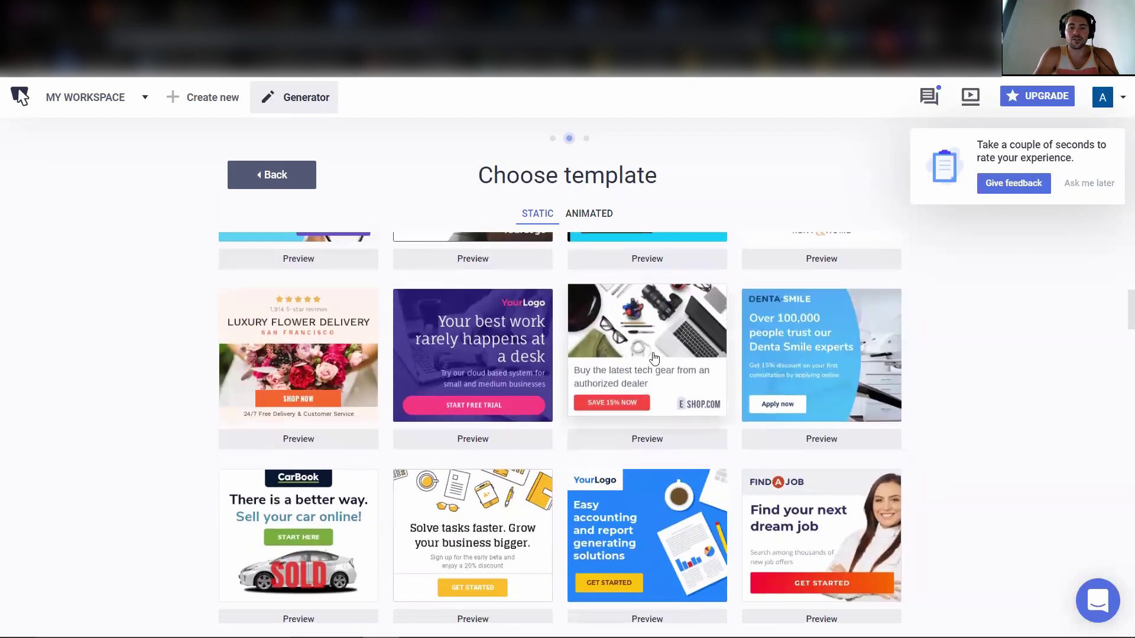
pyautogui.click(654, 359)
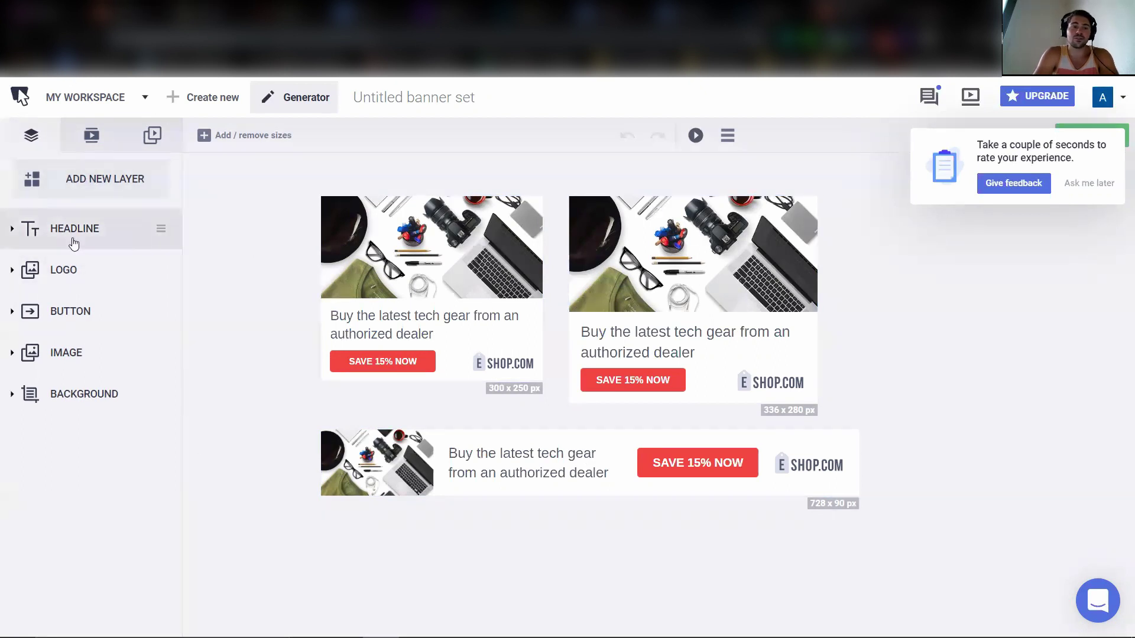
# - Replace the HEADLINE layer text with 'Buy My Newest Facebook Ads Program'
pyautogui.click(55, 231)
pyautogui.click(93, 290)
pyautogui.hotkey('ctrl', 'a')
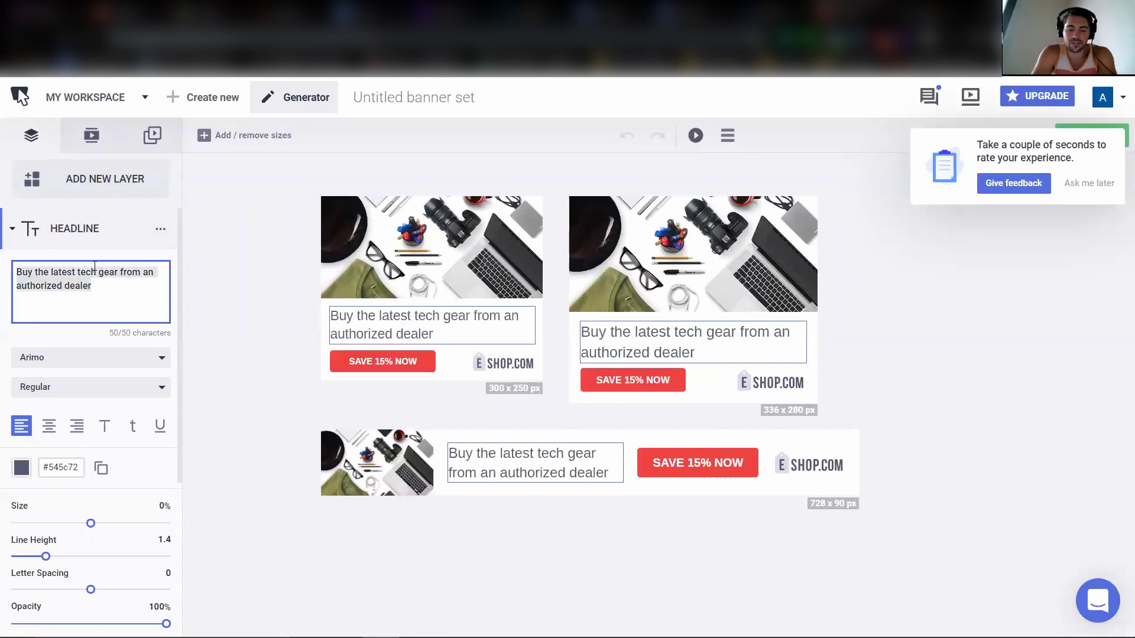
pyautogui.write('BUy M')
pyautogui.press('BackSpace')
pyautogui.press('BackSpace')
pyautogui.press('BackSpace')
pyautogui.press('BackSpace')
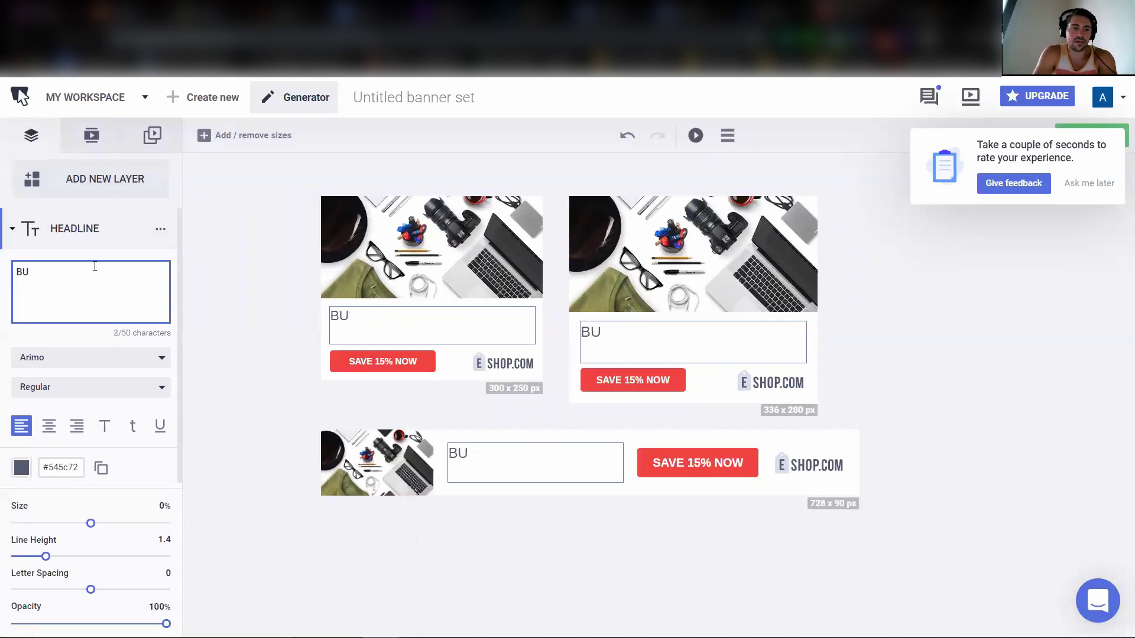
pyautogui.write('uy My Newes')
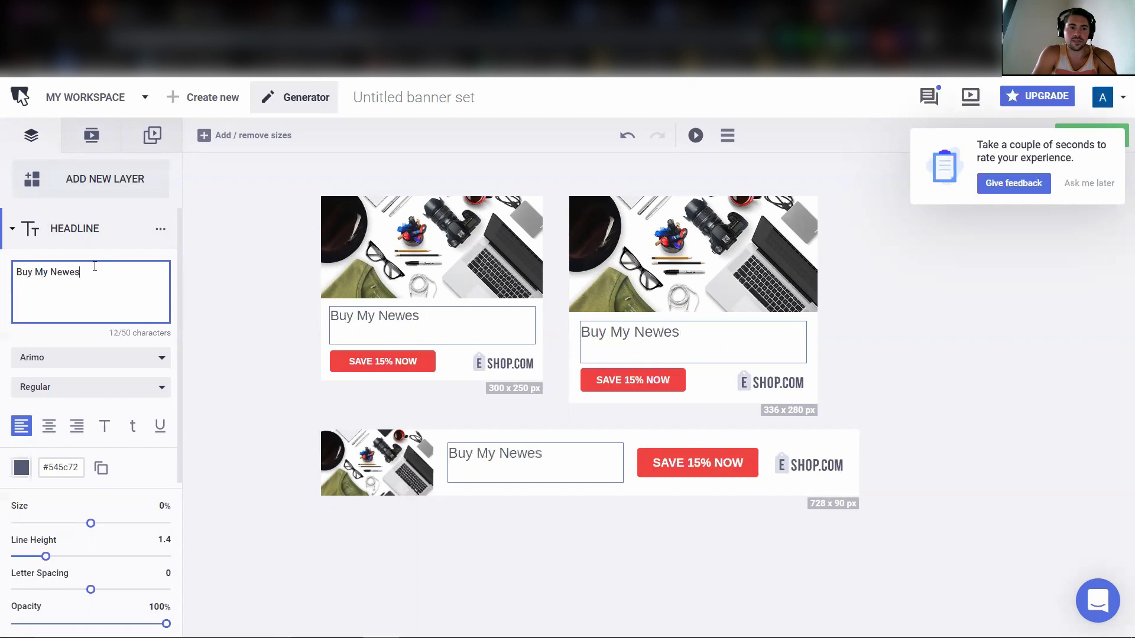
pyautogui.write('t Facebook Ads ')
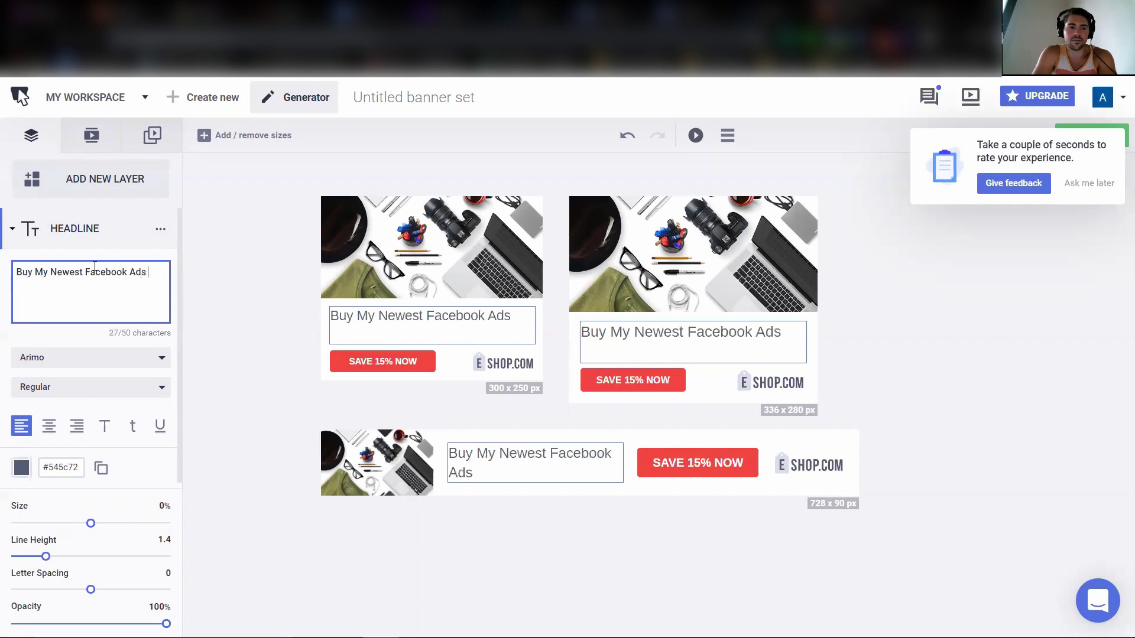
pyautogui.write('Program')
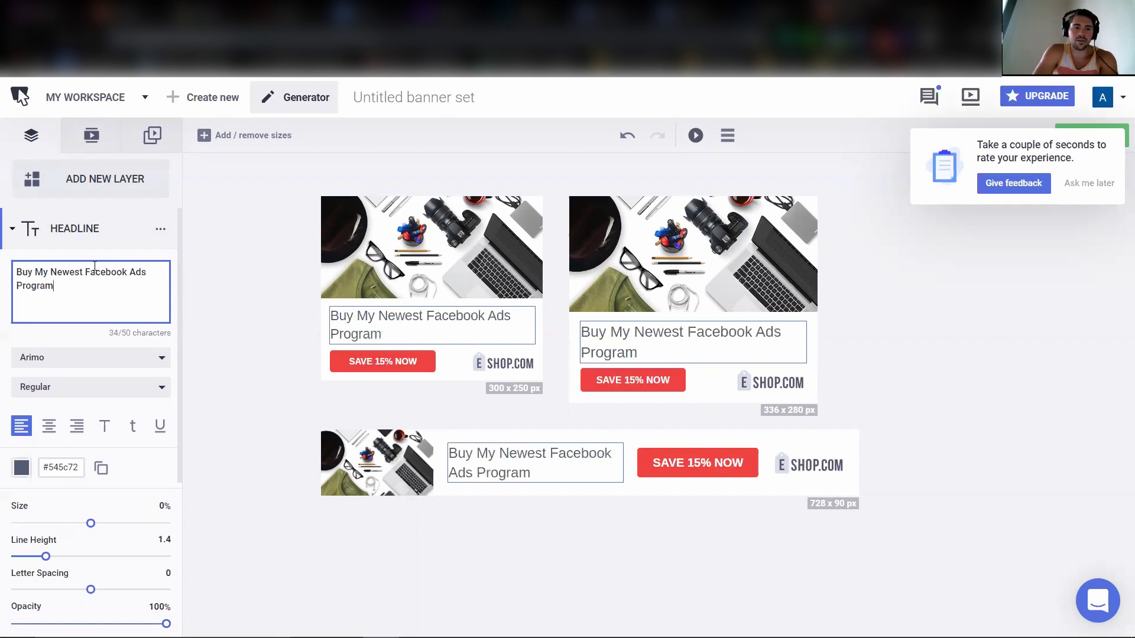
pyautogui.scroll(-2, 53, 384)
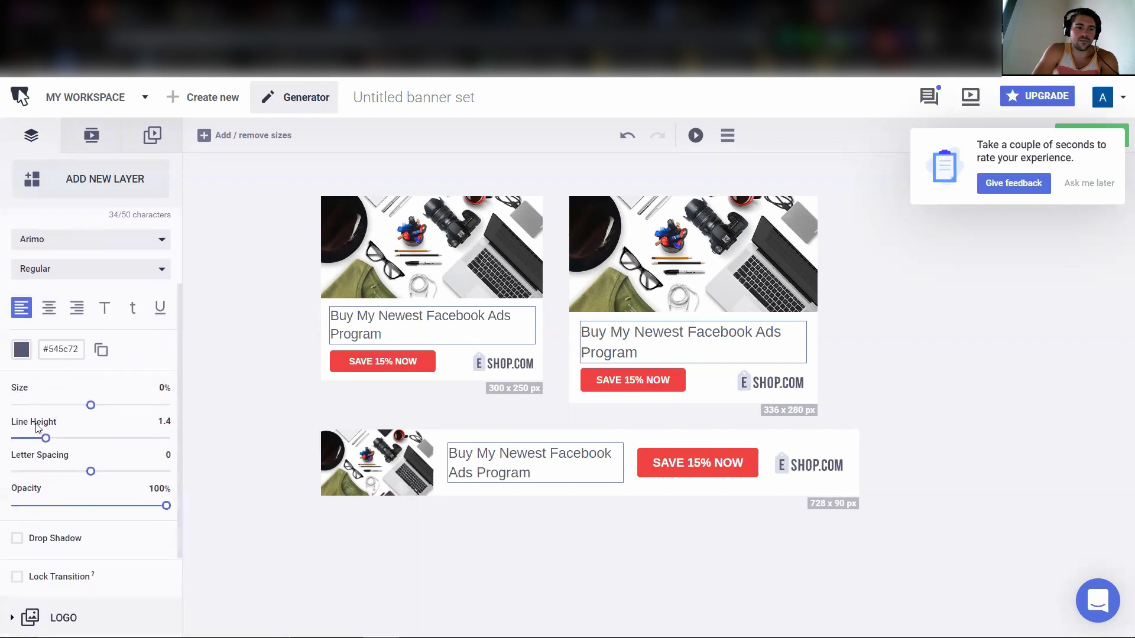
# - Try nudging the 300x250 headline, undo the move, and return to the multi-size view
pyautogui.doubleClick(392, 303)
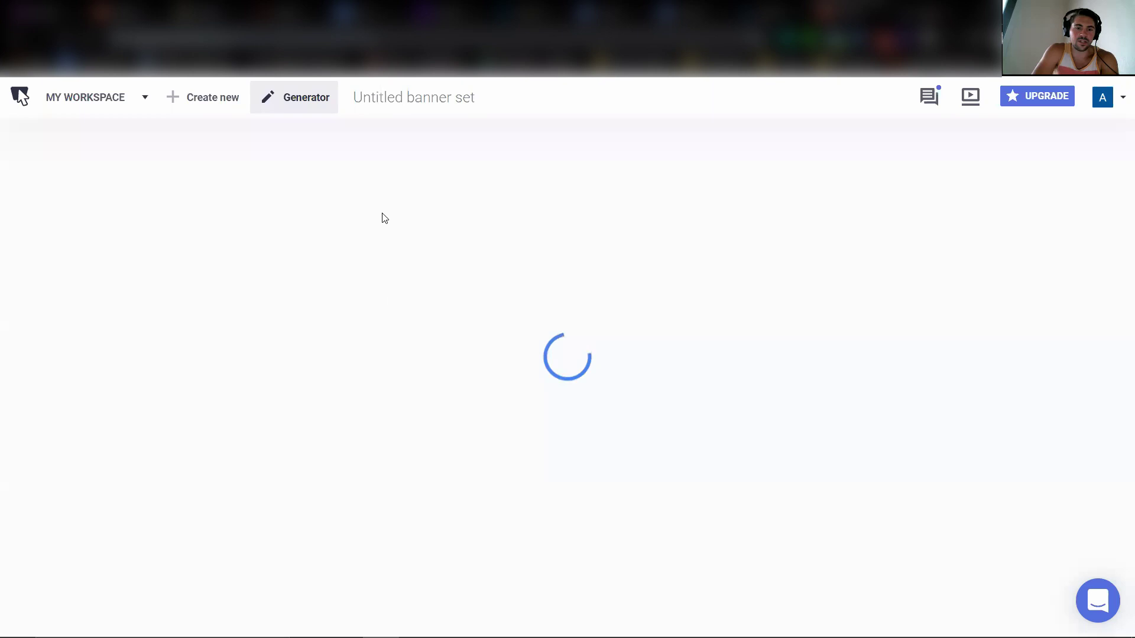
pyautogui.moveTo(490, 429); pyautogui.dragTo(495, 431)
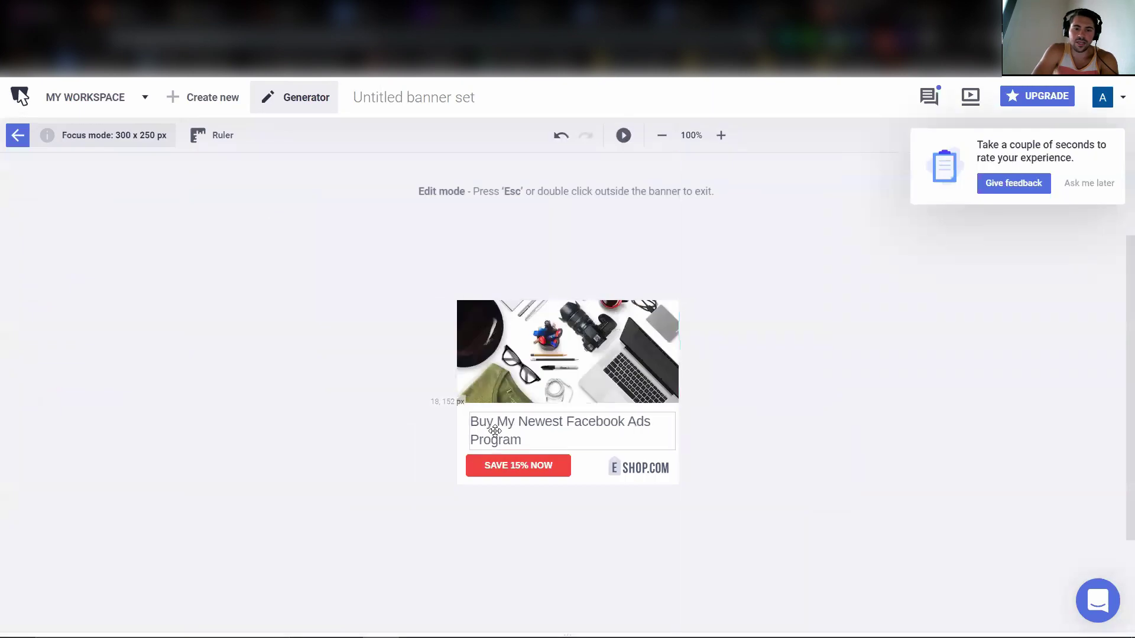
pyautogui.hotkey('ctrl', 'z')
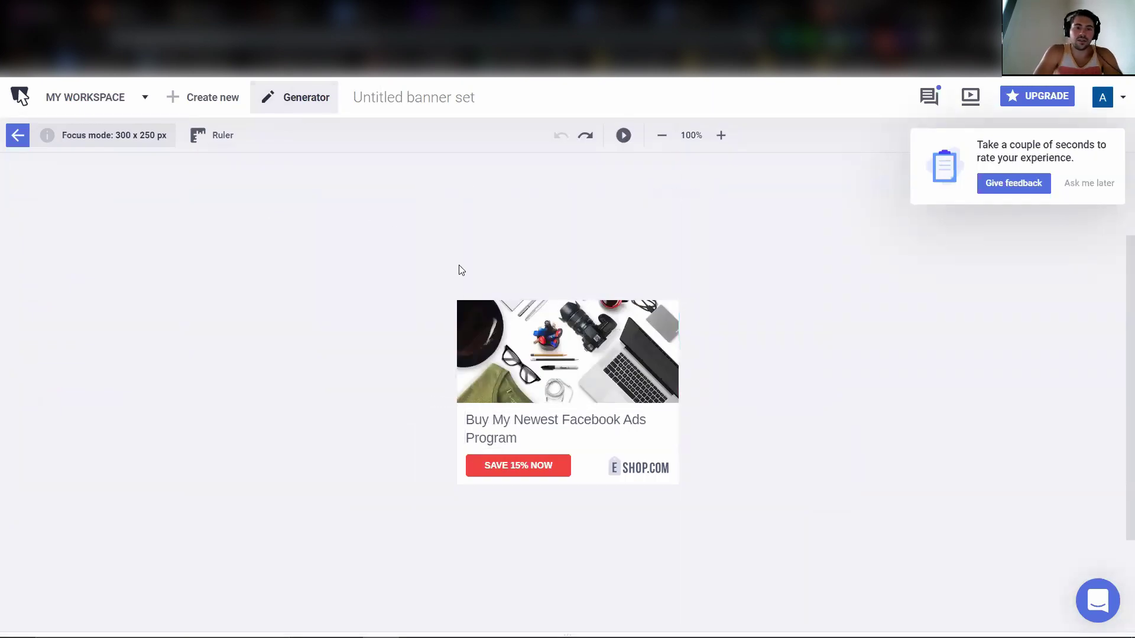
pyautogui.click(17, 135)
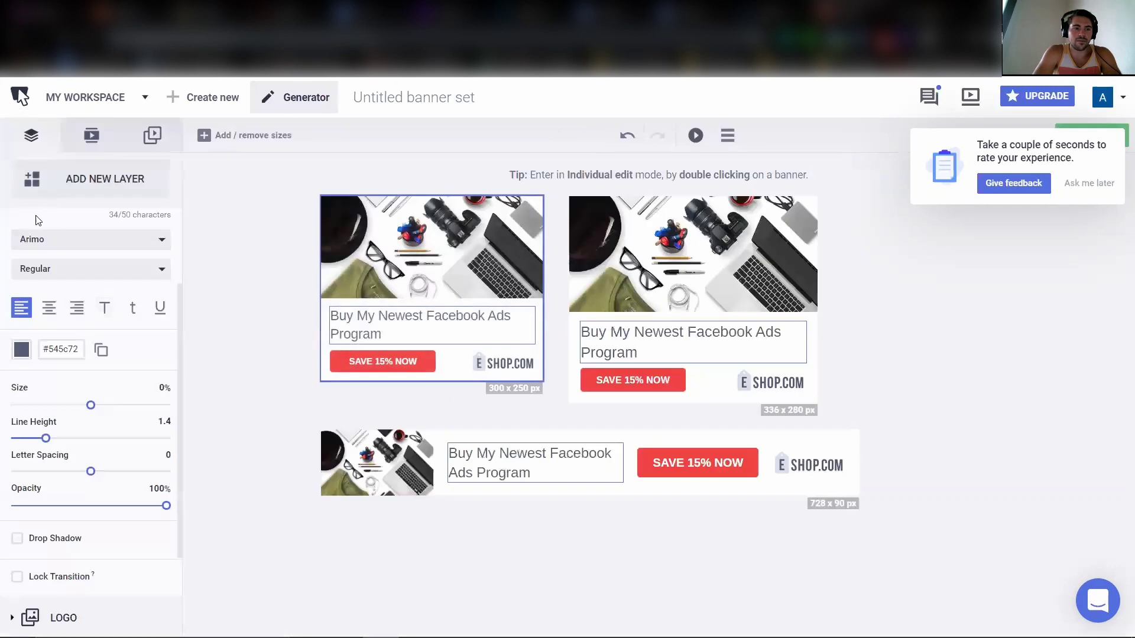
# - Collapse the headline and logo layers and expand the BUTTON layer's SAVE 15% NOW settings
pyautogui.scroll(2, 40, 245)
pyautogui.click(54, 229)
pyautogui.click(48, 269)
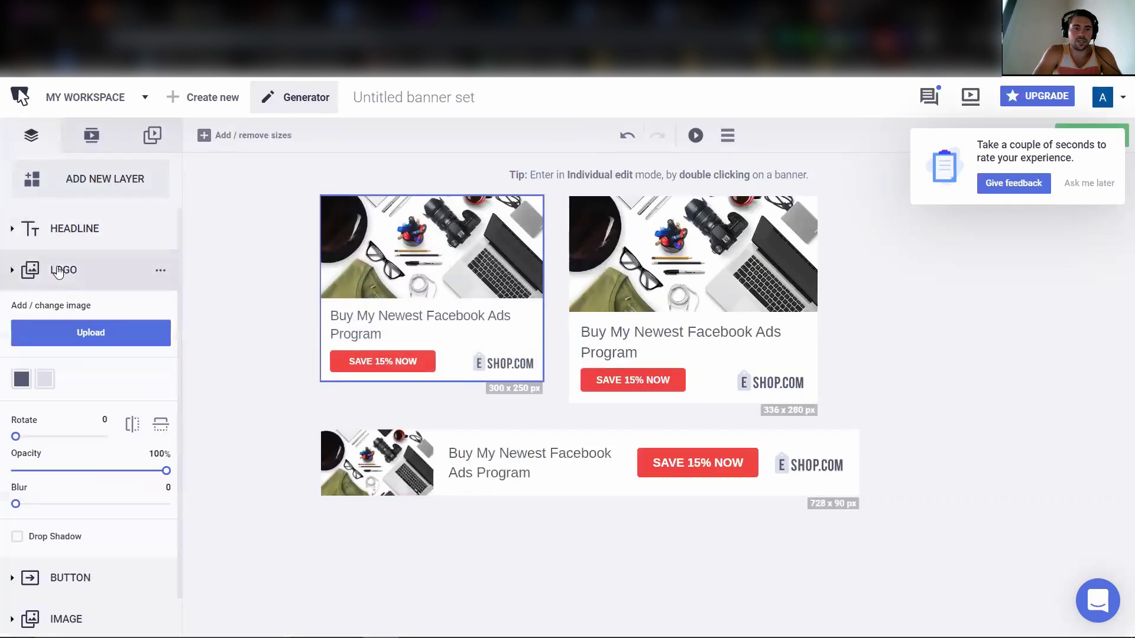
pyautogui.click(90, 272)
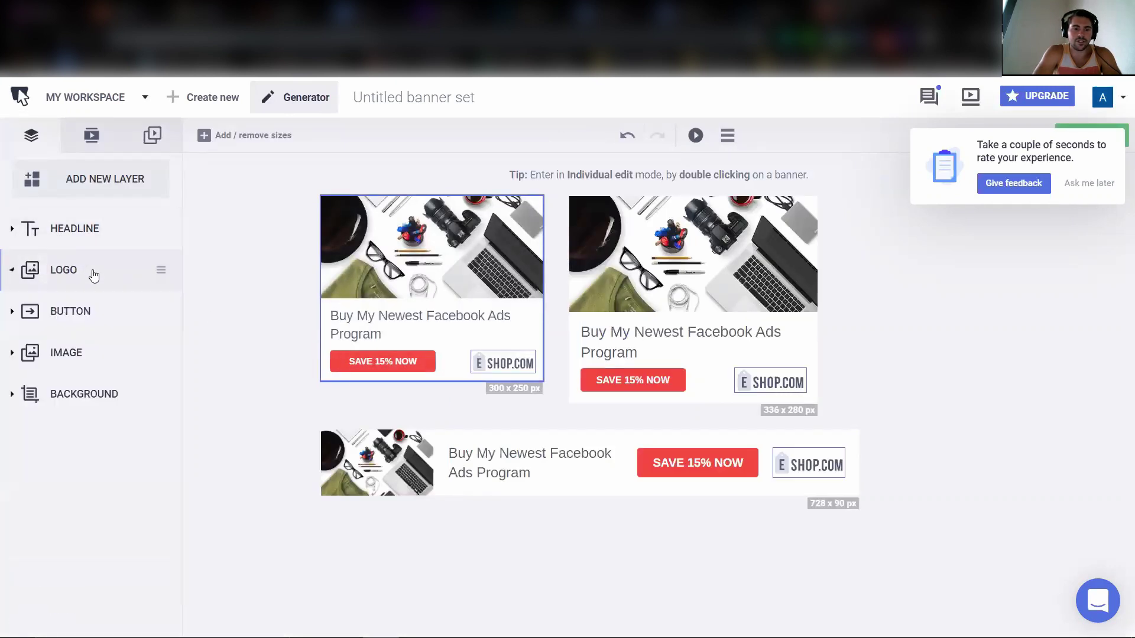
pyautogui.click(70, 311)
pyautogui.scroll(-3, 103, 416)
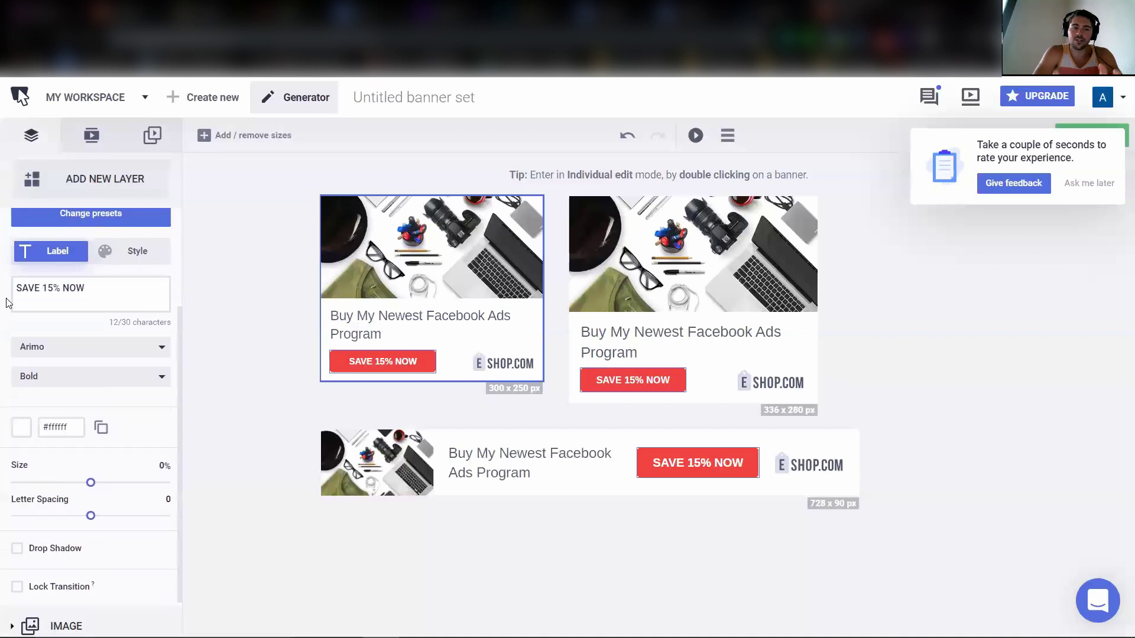
pyautogui.scroll(-1, 102, 417)
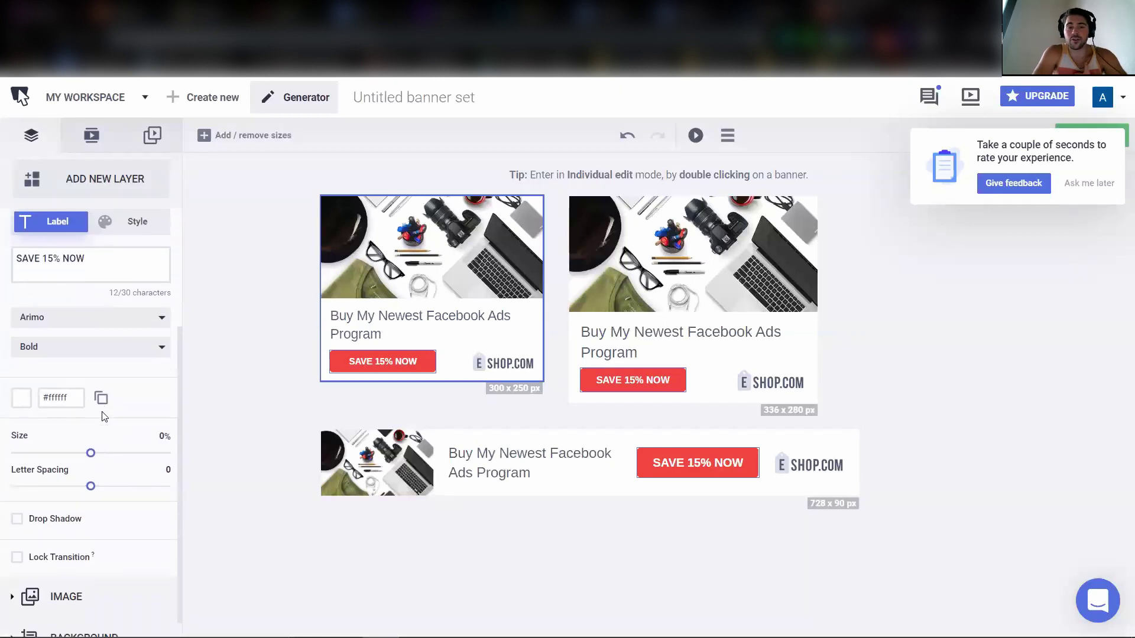
# - Fill the SAVE 15% NOW button green #1e9600 from recent colours, then expand the IMAGE layer
pyautogui.scroll(3, 102, 417)
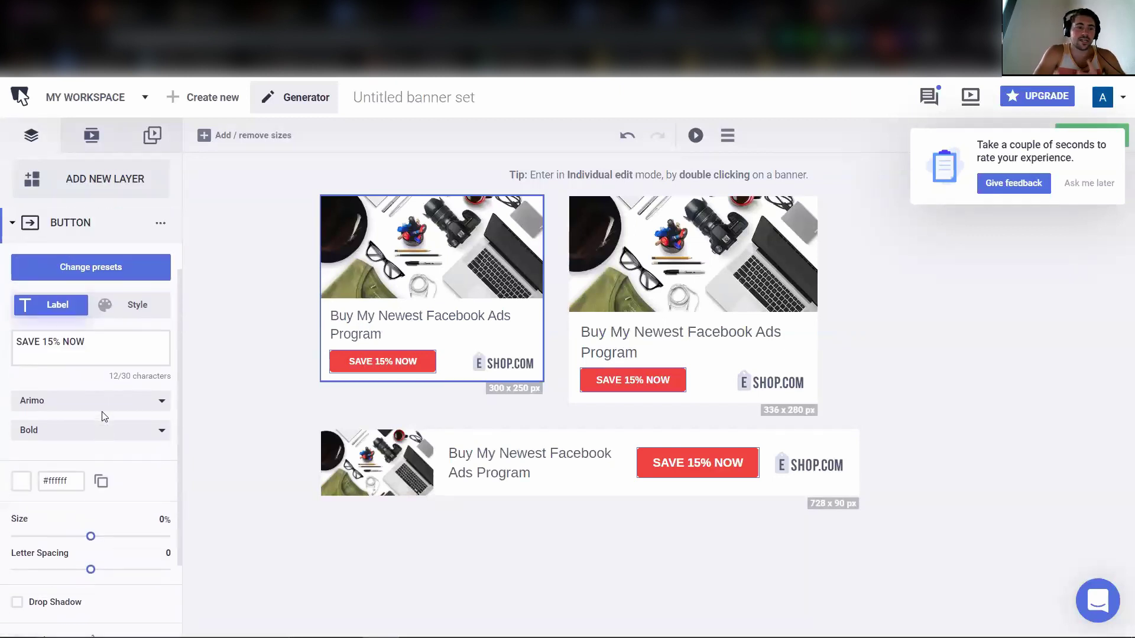
pyautogui.click(131, 305)
pyautogui.click(31, 365)
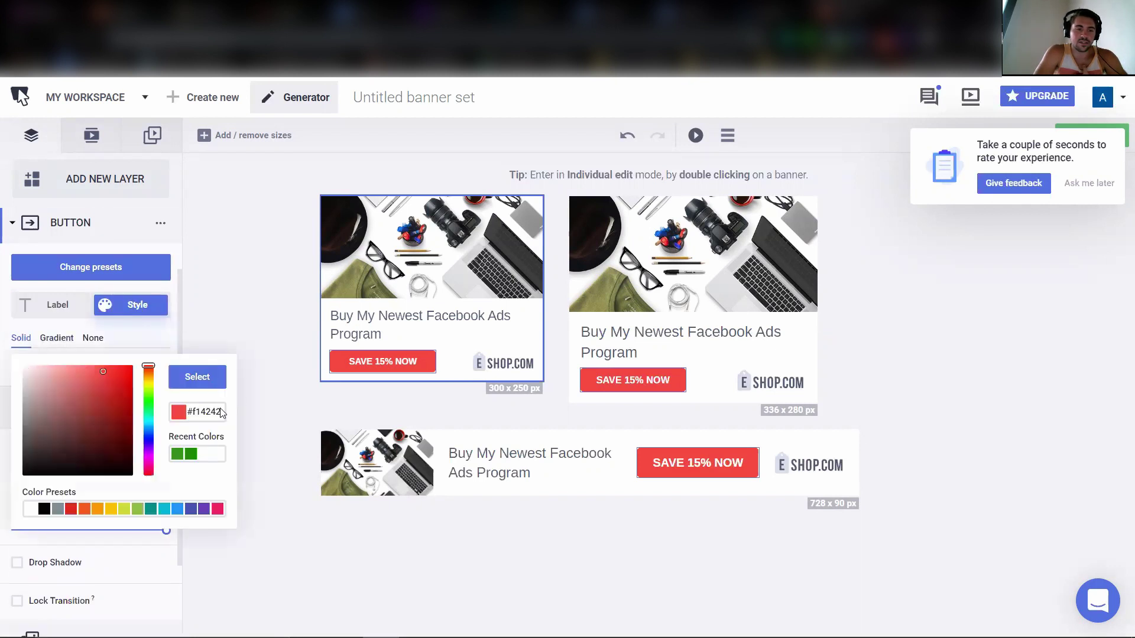
pyautogui.click(185, 454)
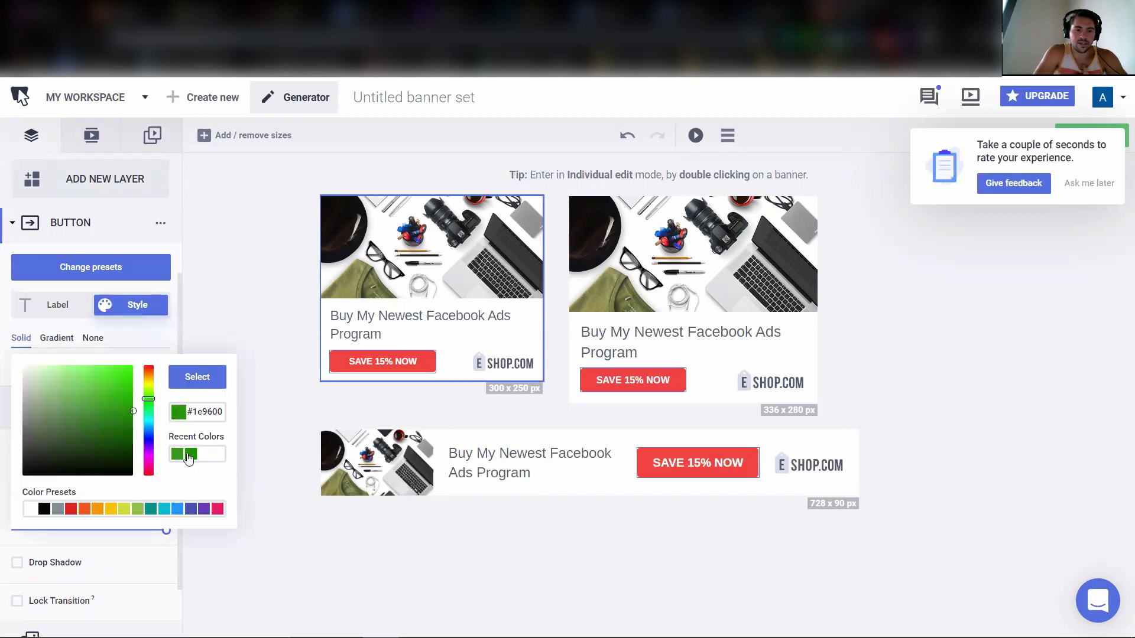
pyautogui.click(12, 226)
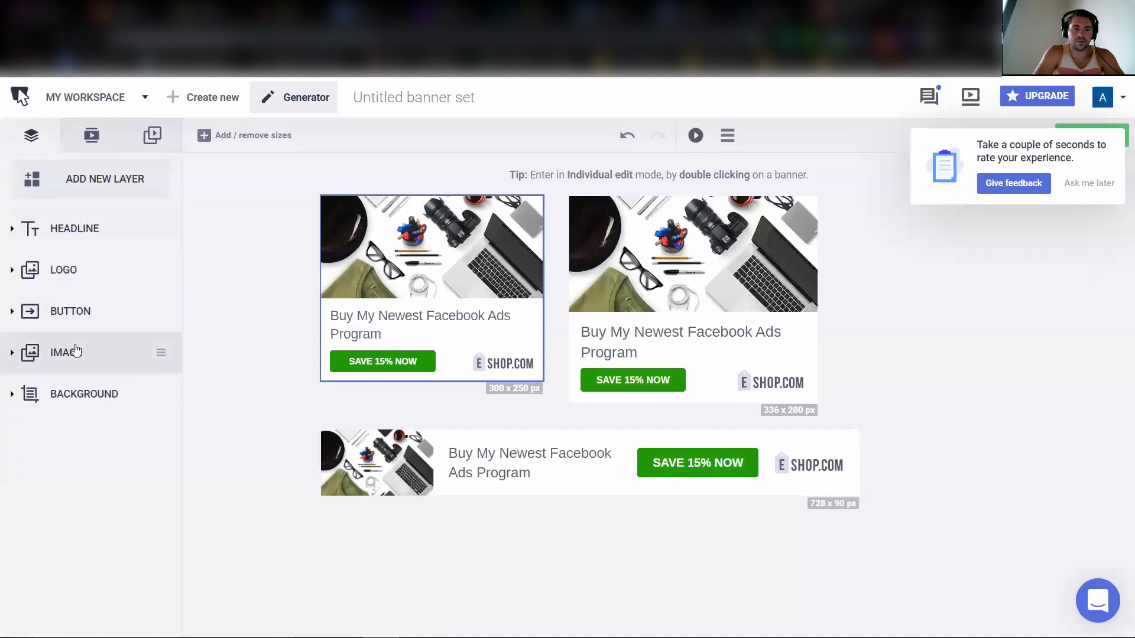
pyautogui.click(46, 387)
# - Swap the desk photo for the hand-held lens image and widen the 728x90 headline box
pyautogui.click(61, 353)
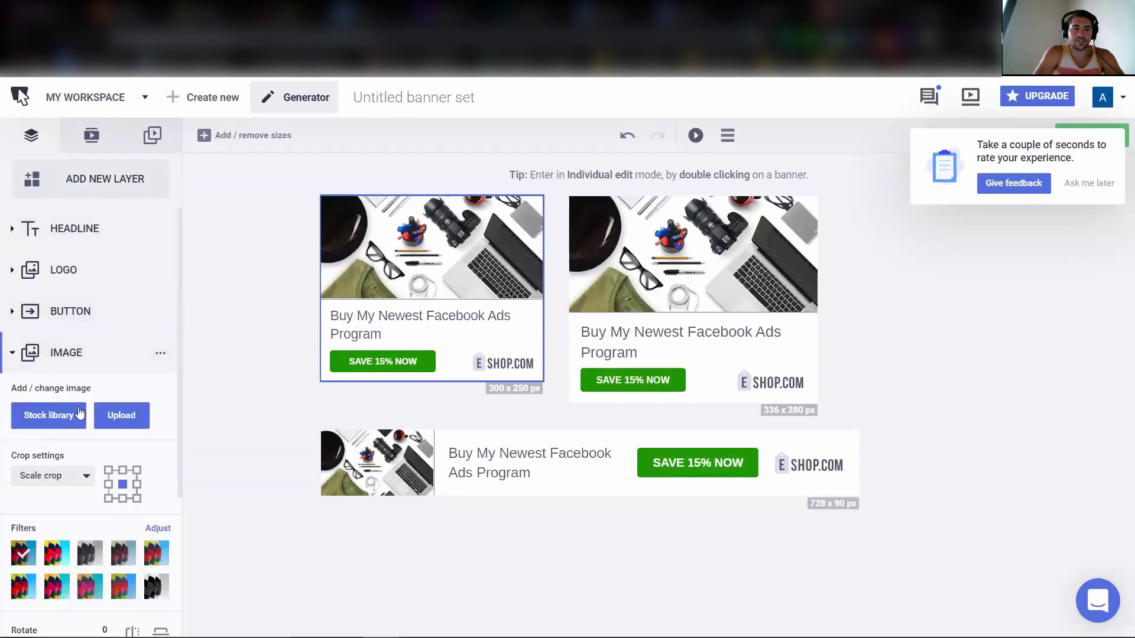
pyautogui.click(112, 417)
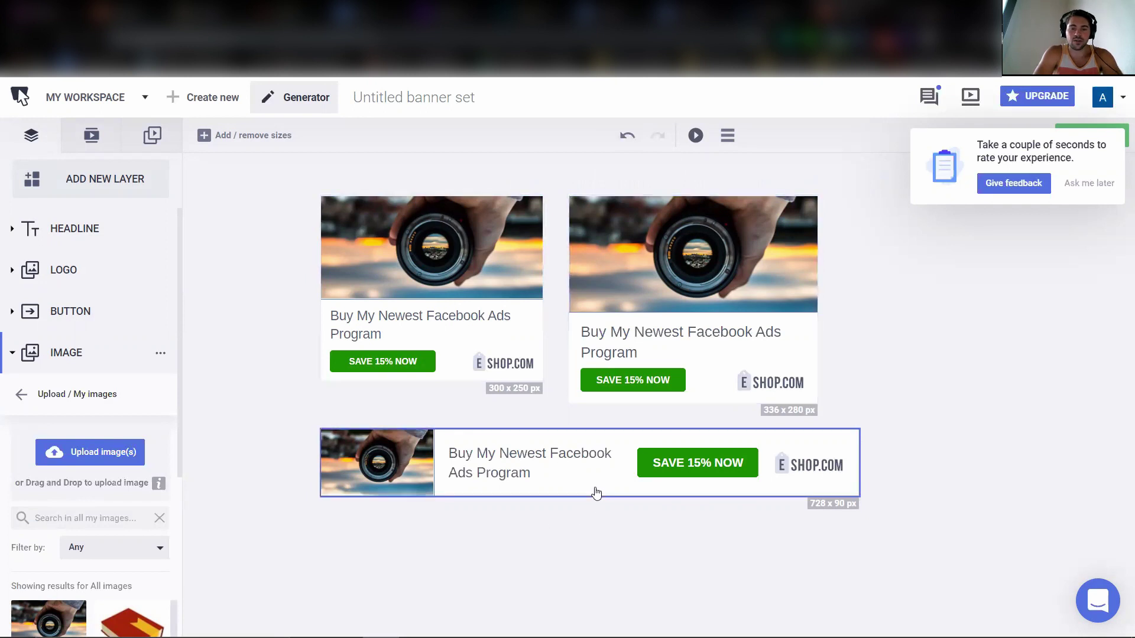
pyautogui.click(614, 472)
pyautogui.click(599, 391)
pyautogui.moveTo(599, 391)
pyautogui.mouseDown()
pyautogui.moveTo(632, 393)
pyautogui.moveTo(616, 393)
pyautogui.mouseUp()
pyautogui.doubleClick(606, 451)
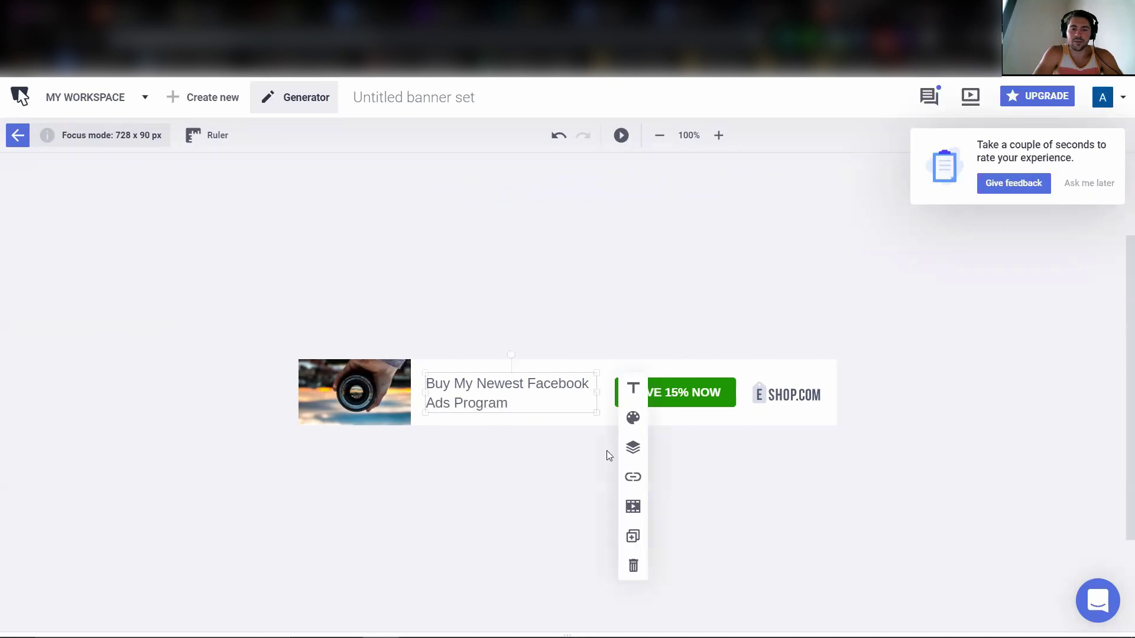
# - Return to all three sizes, check the background layer, and show the slide timeline
pyautogui.click(18, 135)
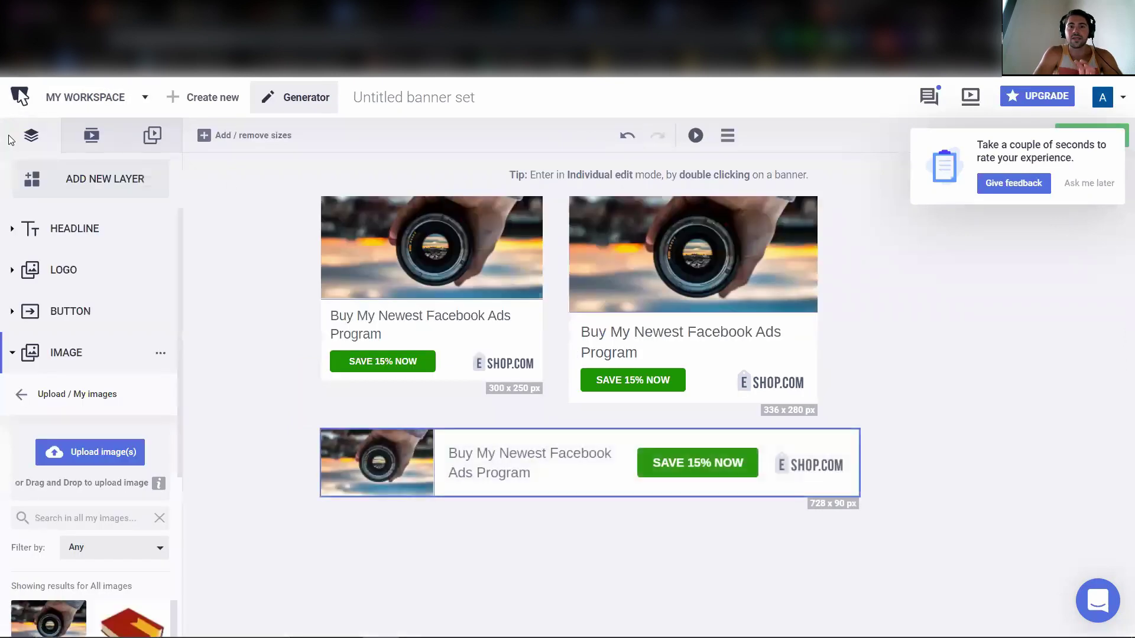
pyautogui.click(29, 373)
pyautogui.click(45, 393)
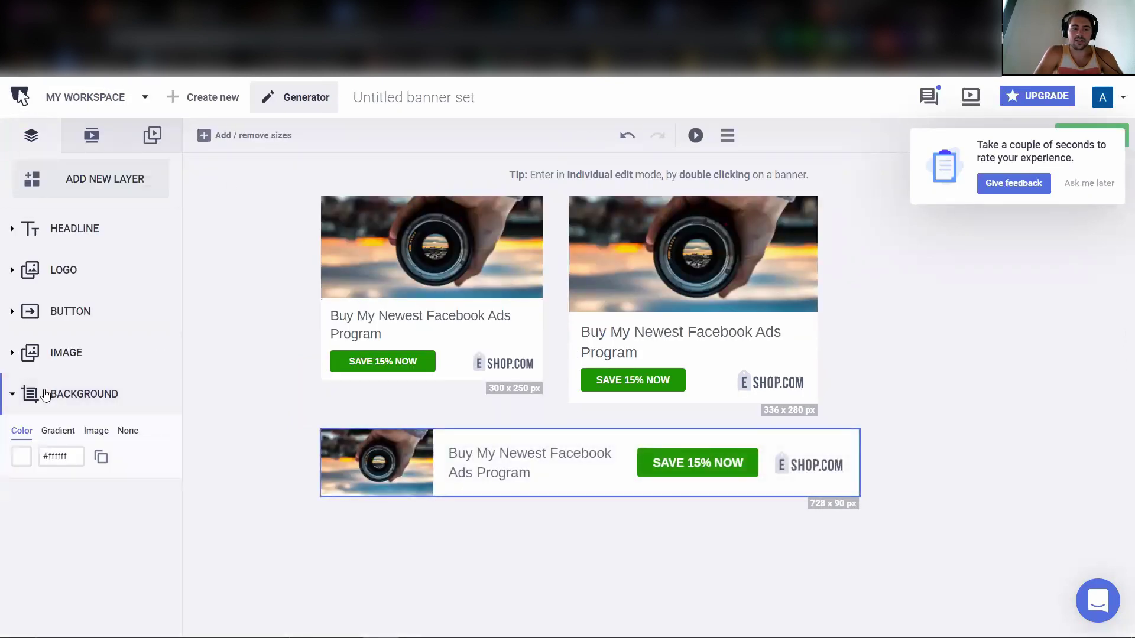
pyautogui.click(12, 396)
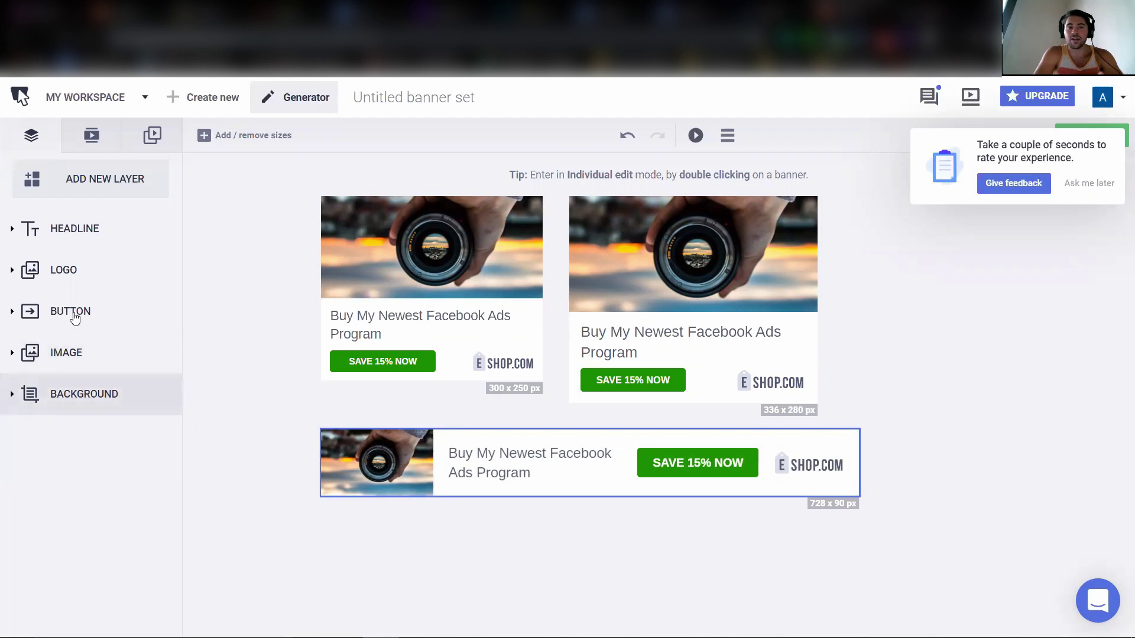
pyautogui.click(77, 142)
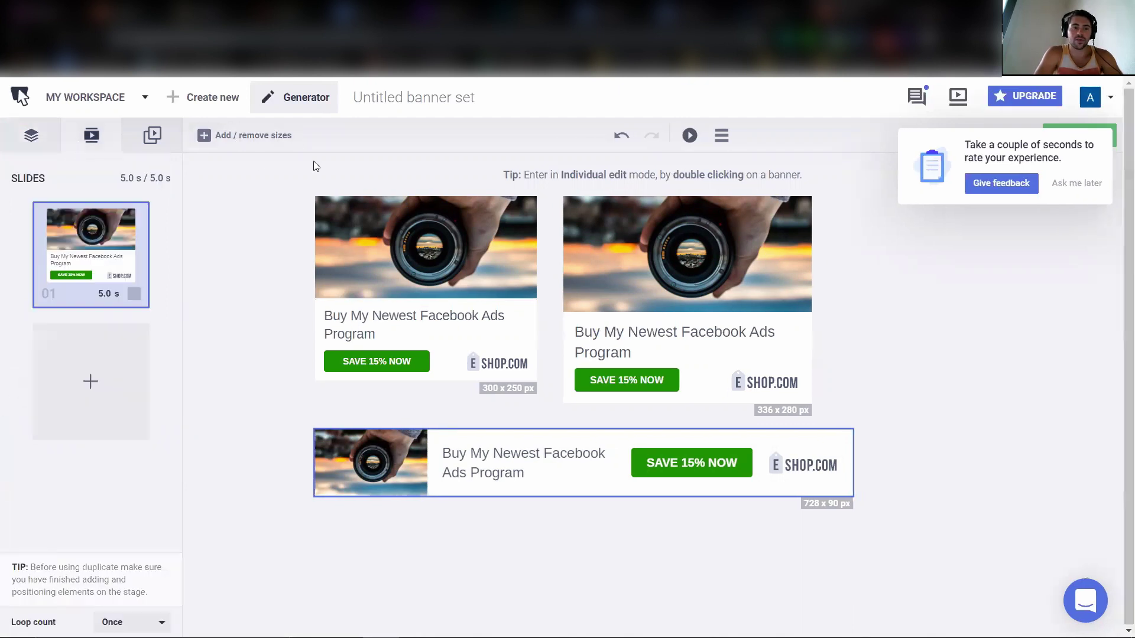
# - Apply the Bounce effect from Magic Animator to the banner set
pyautogui.click(142, 138)
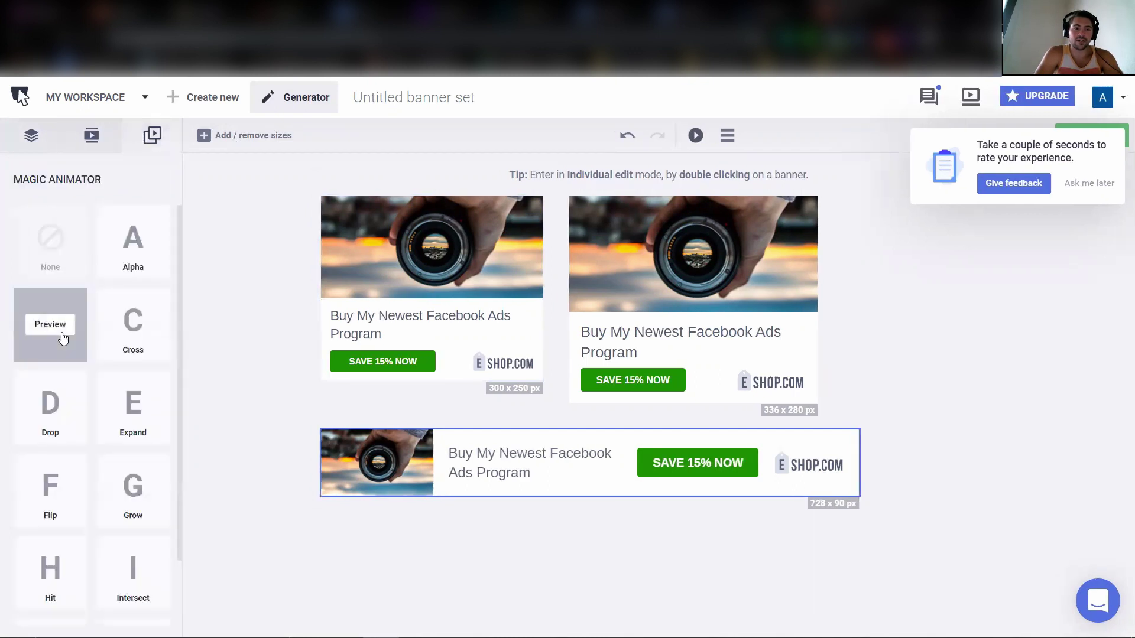
pyautogui.click(51, 325)
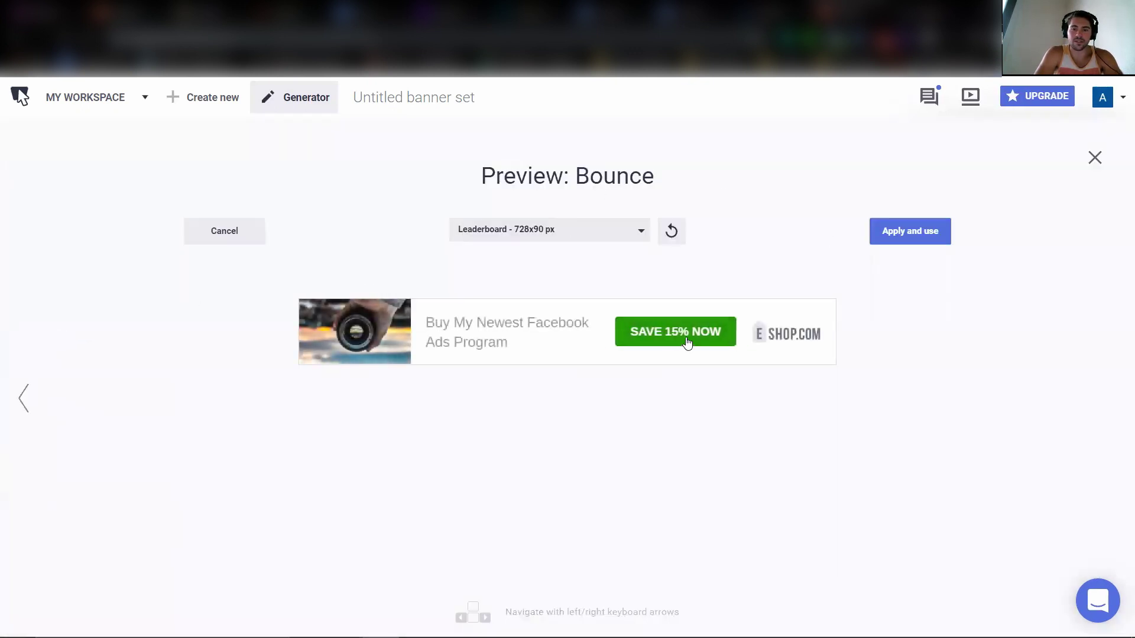
pyautogui.click(926, 241)
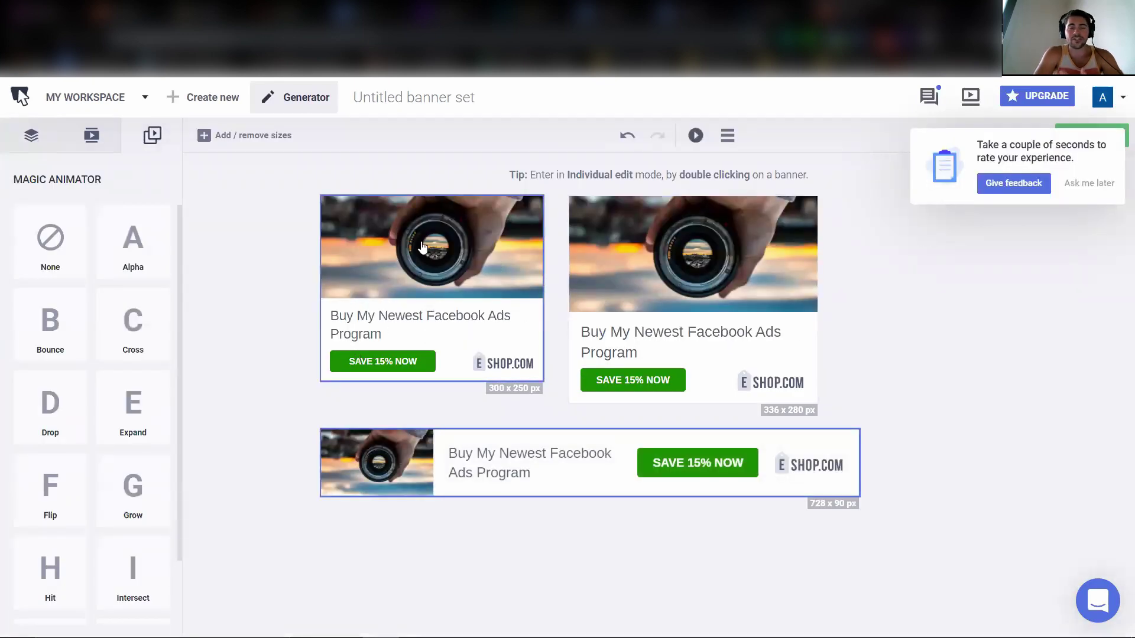
pyautogui.click(385, 273)
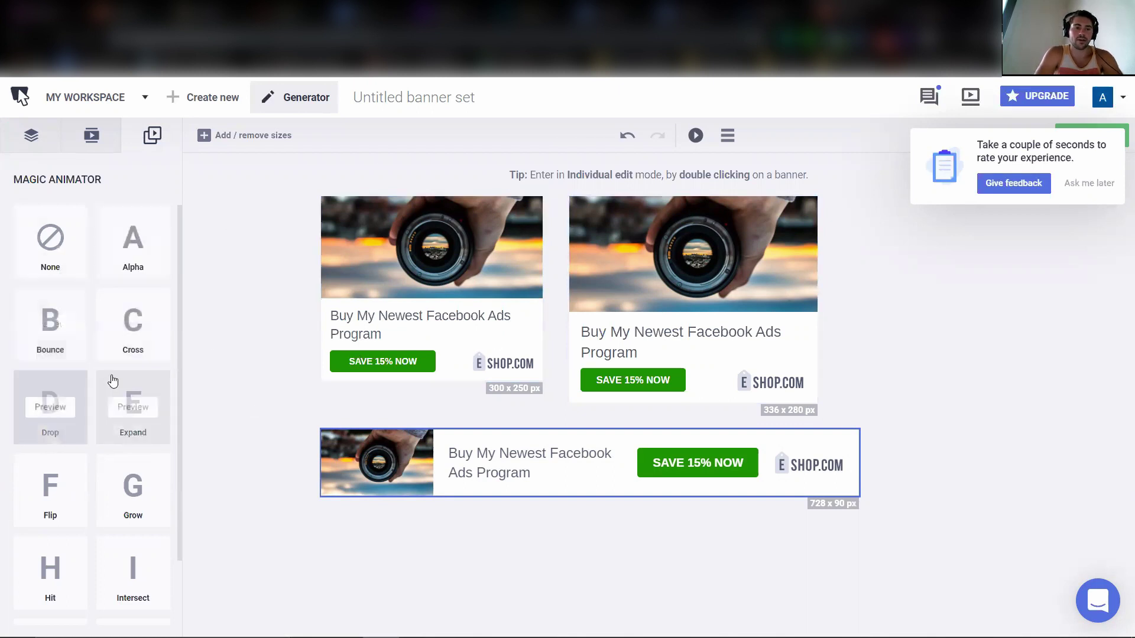
pyautogui.click(52, 322)
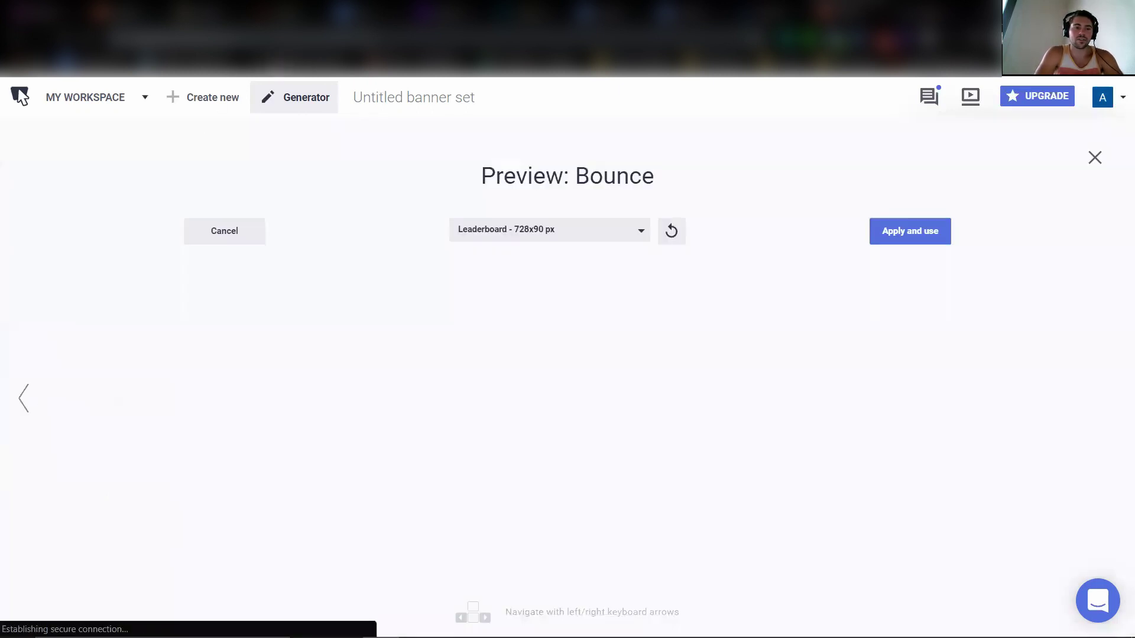
pyautogui.click(934, 234)
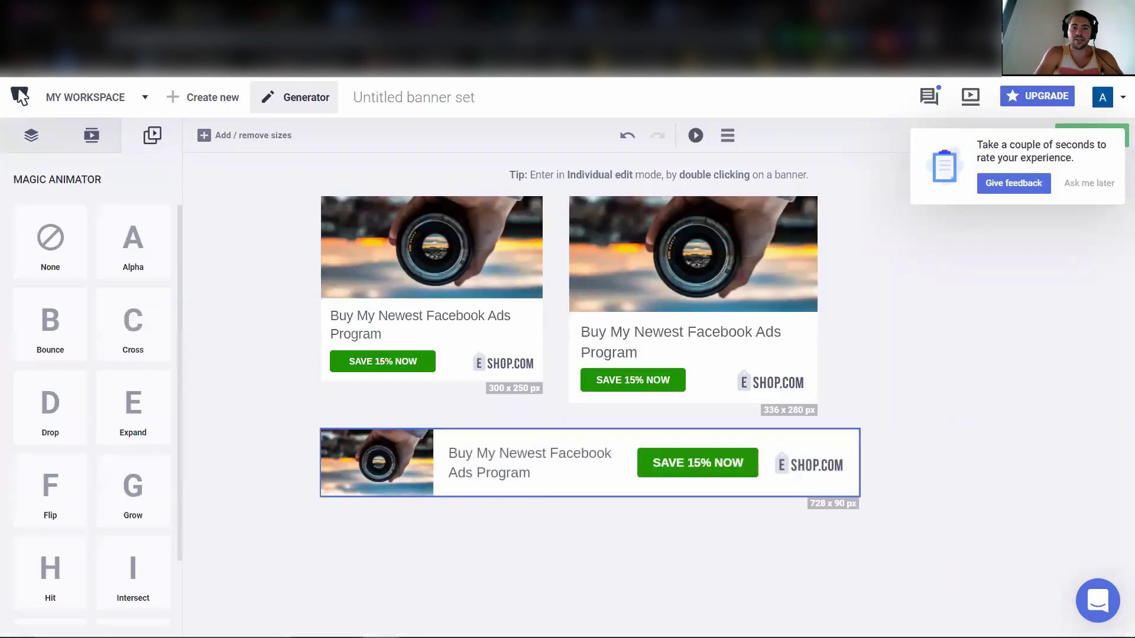
# - Set the loop count to 2 and make the single 5.0 s slide stop at its end
pyautogui.click(95, 142)
pyautogui.click(127, 622)
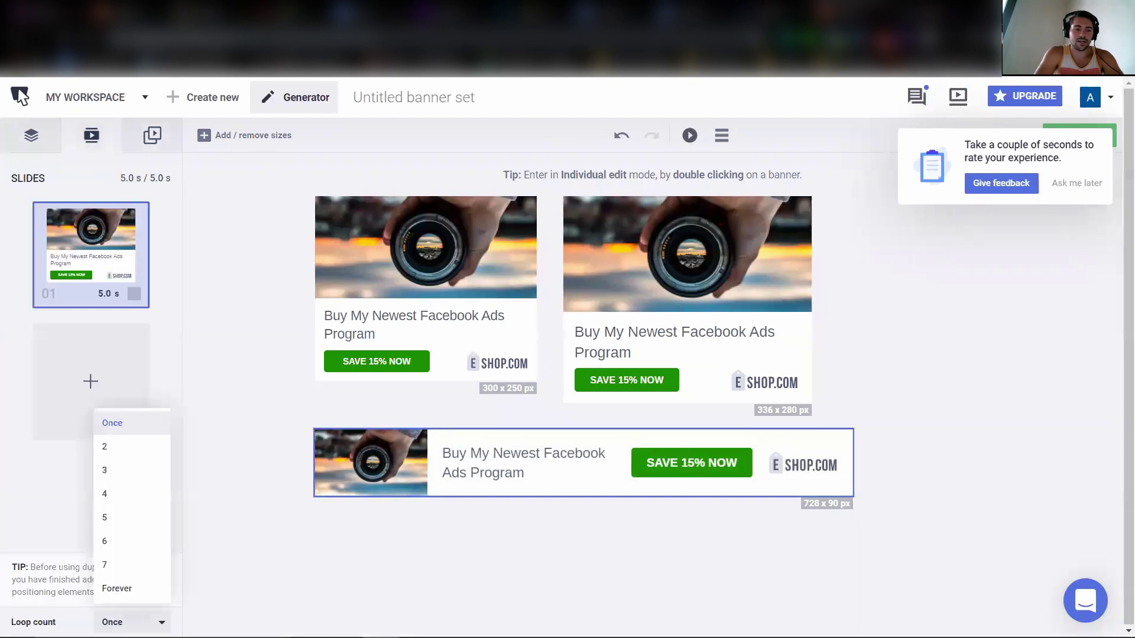
pyautogui.click(123, 445)
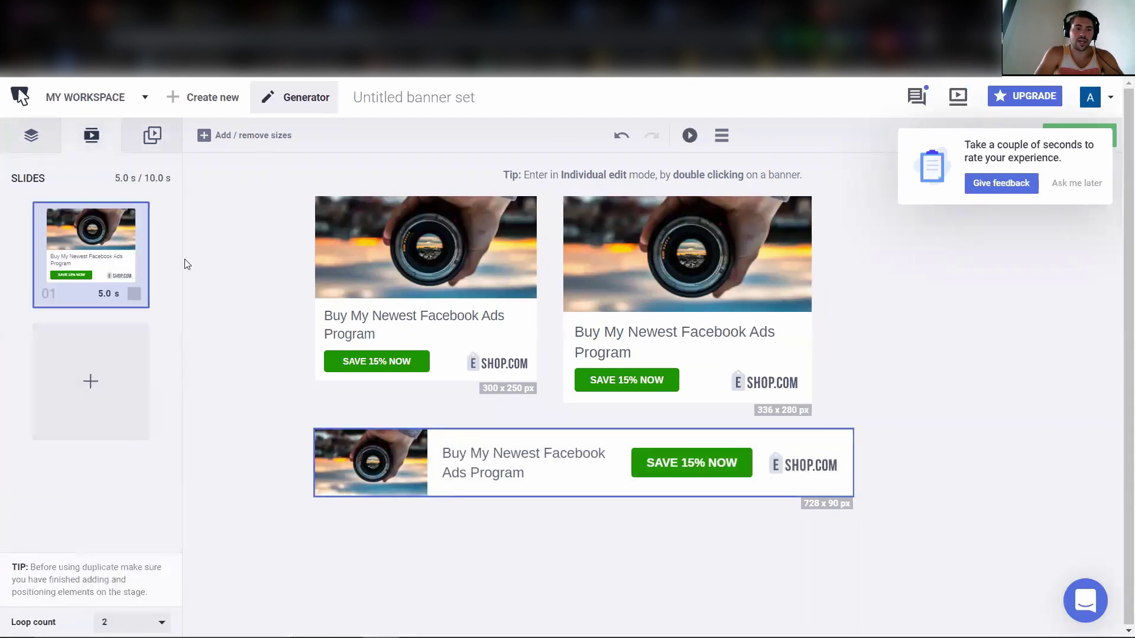
pyautogui.click(134, 295)
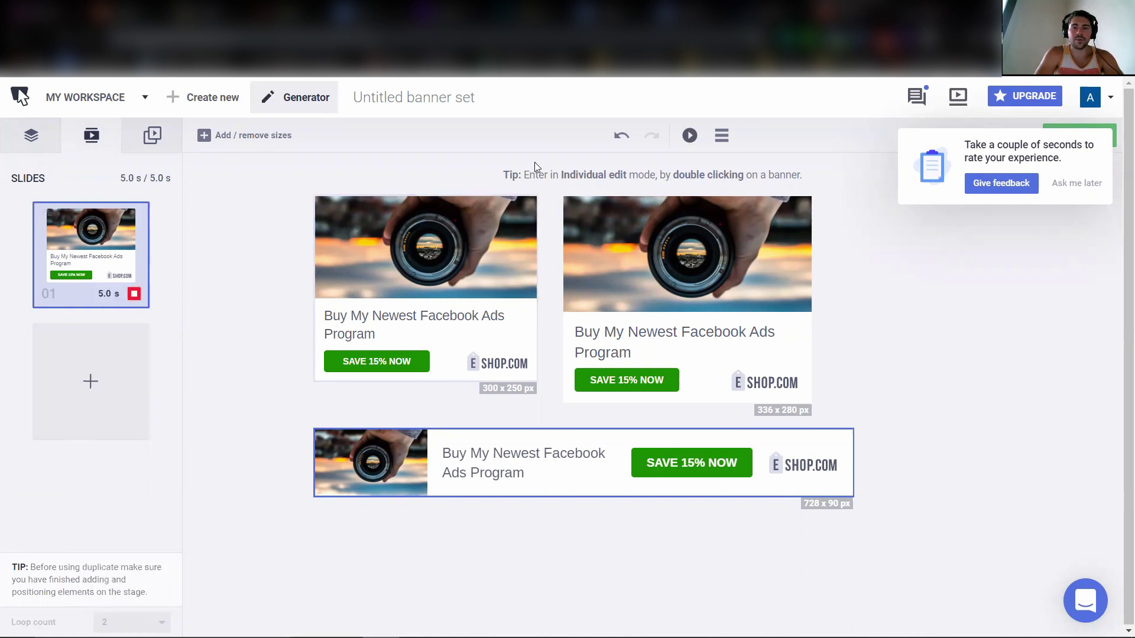
# - Dismiss the feedback request and save the banner set as 'ad 1'
pyautogui.click(1075, 188)
pyautogui.click(1083, 135)
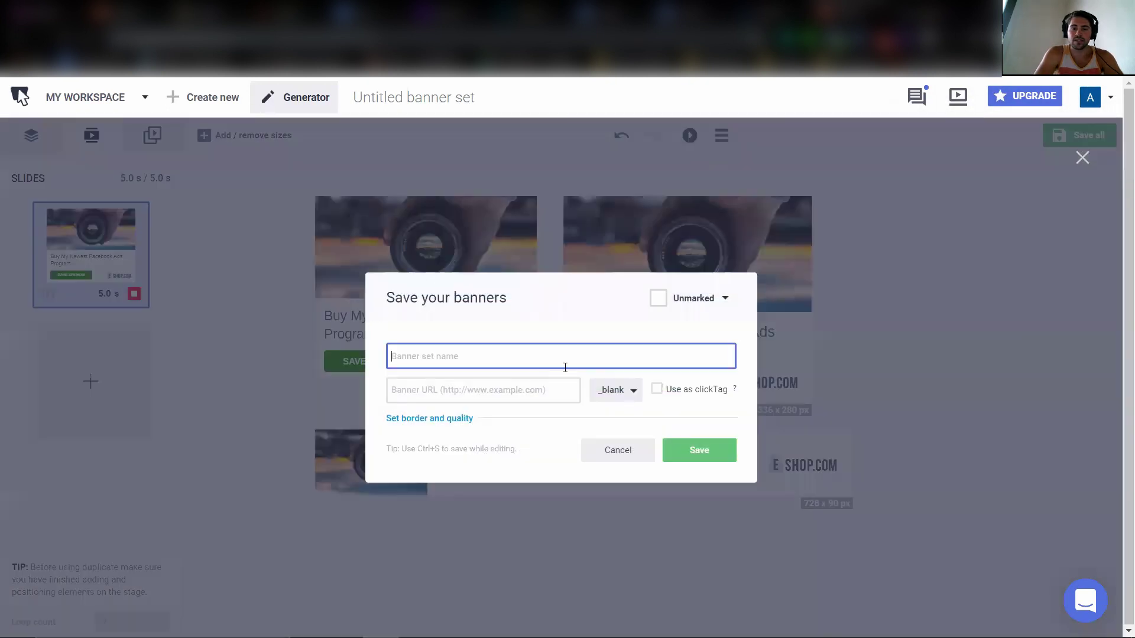
pyautogui.write('ad 1')
pyautogui.press('Return')
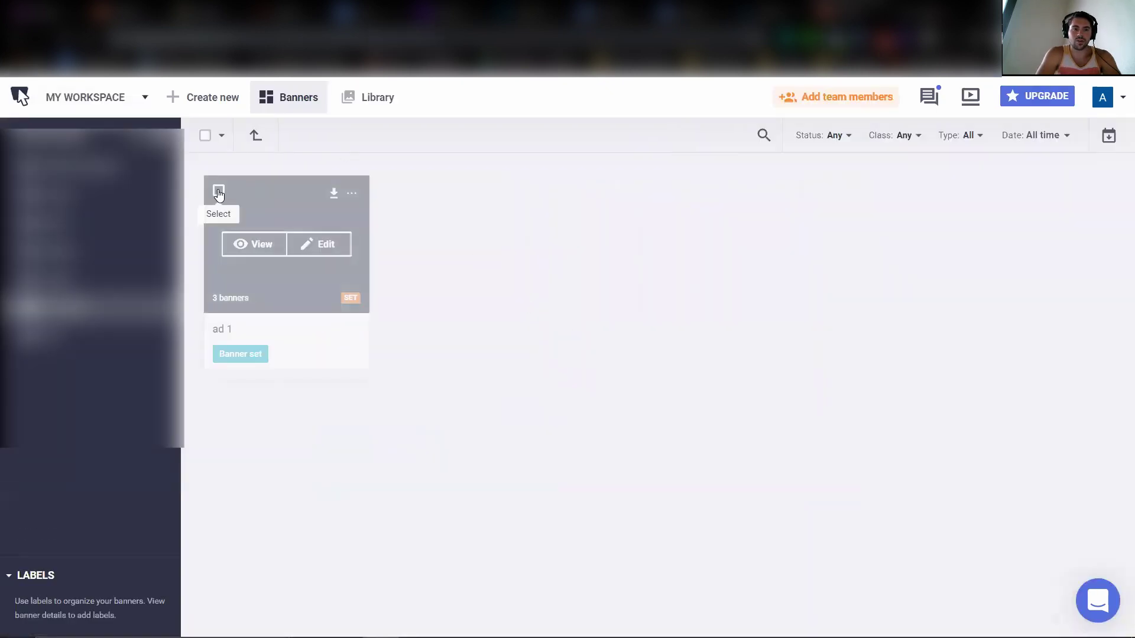
# - Select the 'ad 1' set in Banners and look over its Download format options
pyautogui.click(218, 191)
pyautogui.click(317, 144)
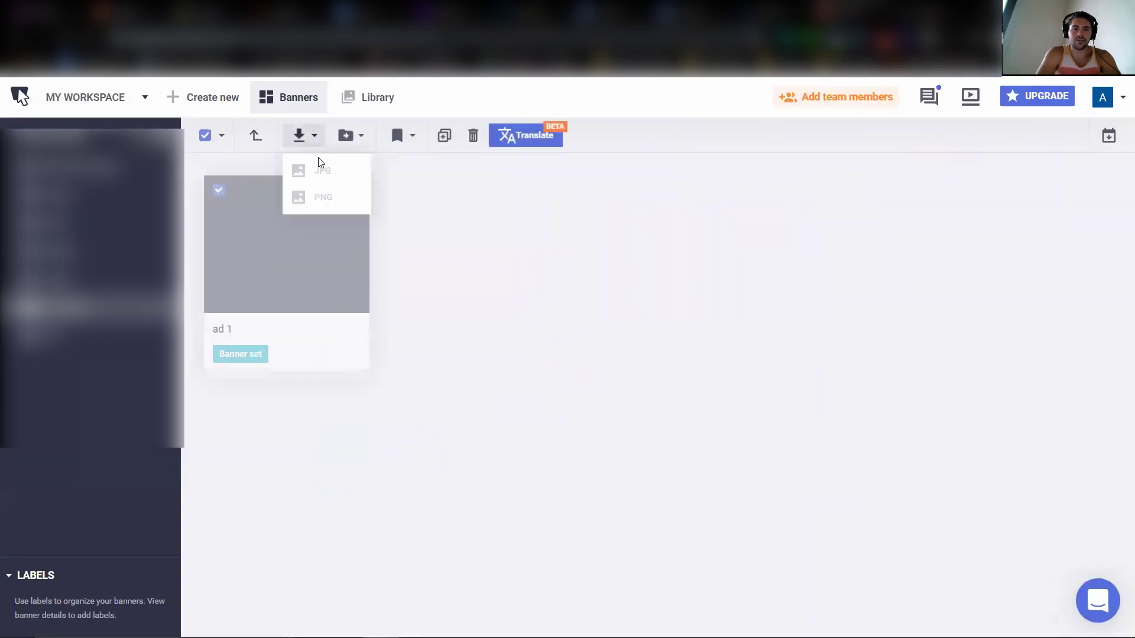
pyautogui.click(426, 190)
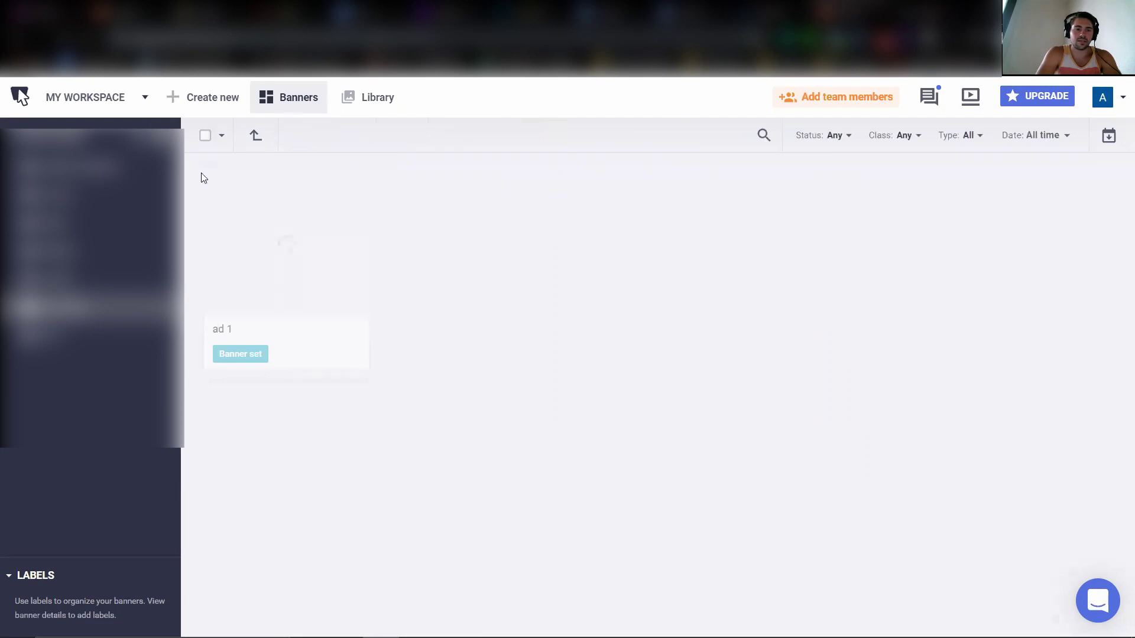
pyautogui.moveTo(251, 299)
pyautogui.click(218, 191)
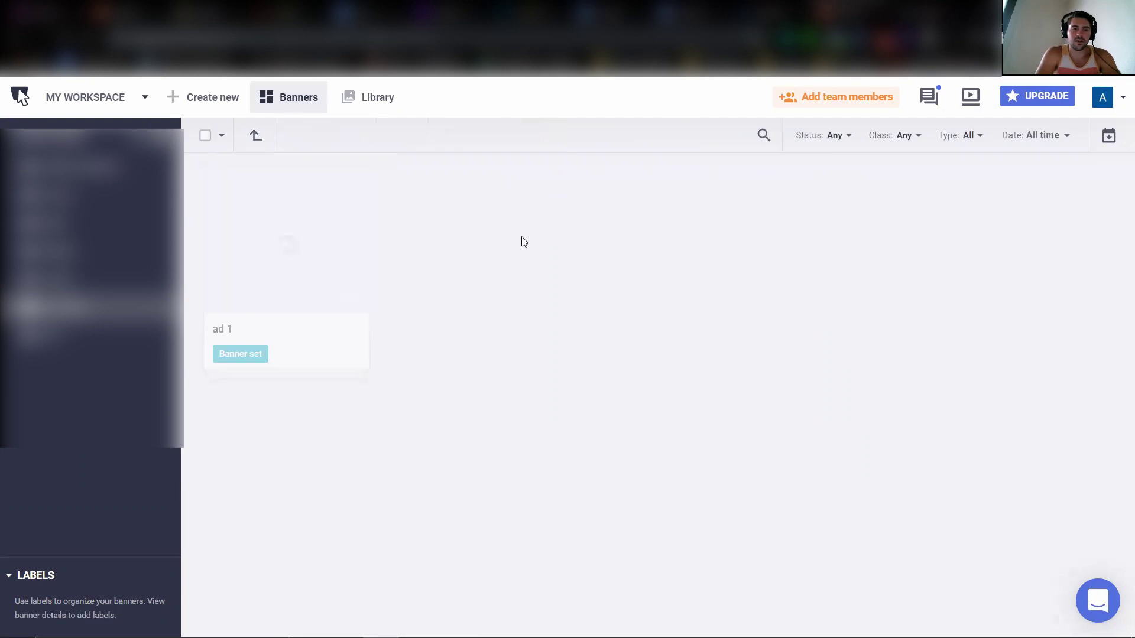
pyautogui.click(317, 137)
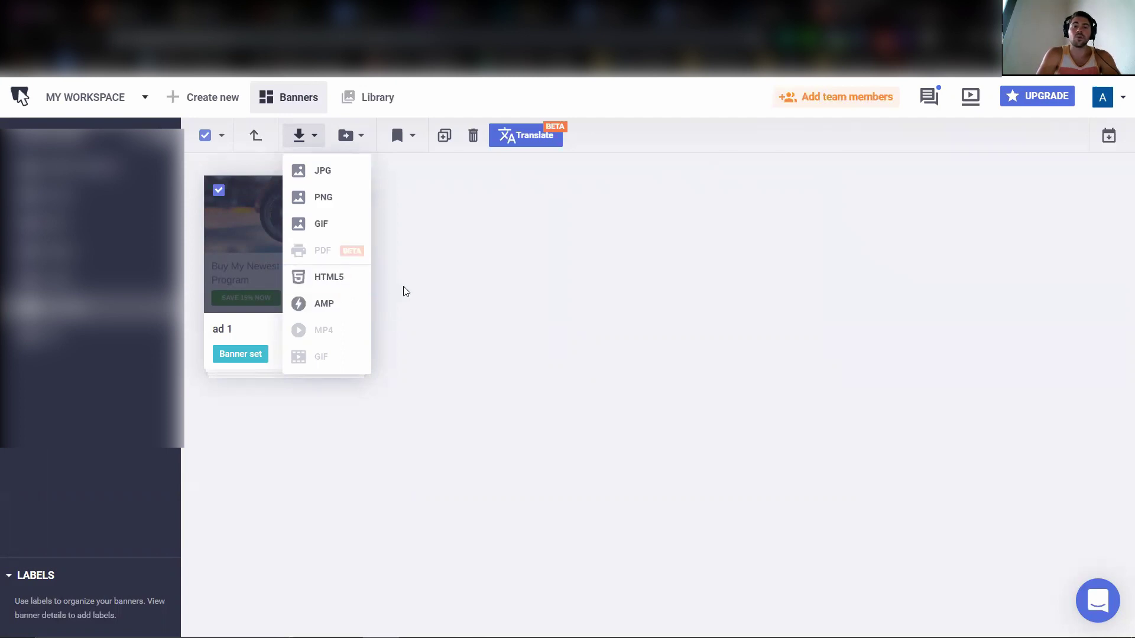
pyautogui.click(418, 292)
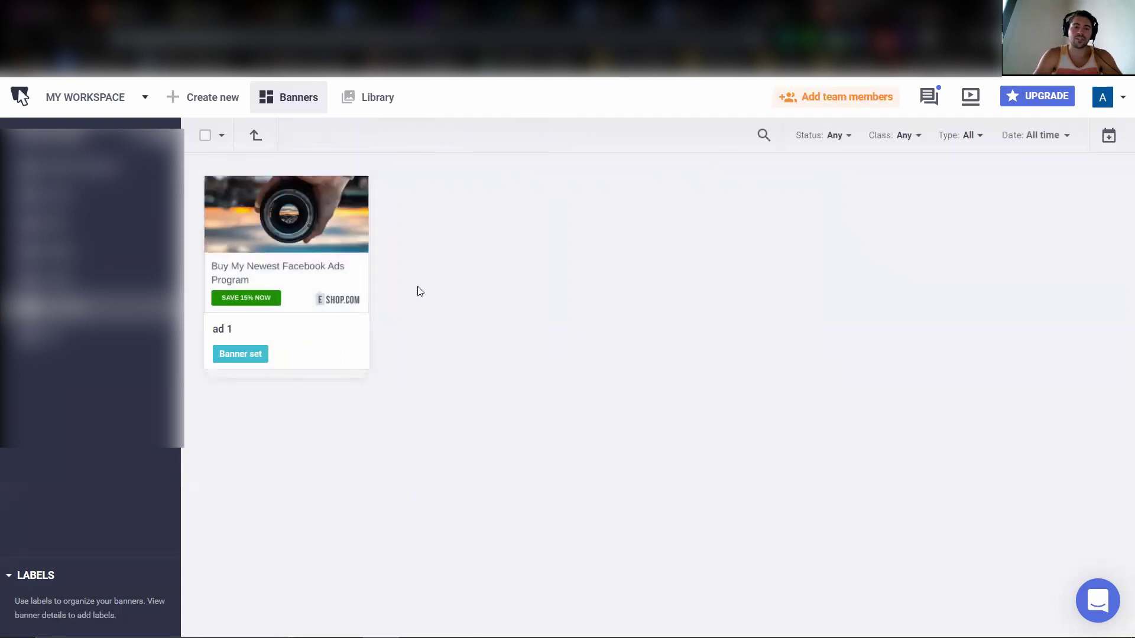